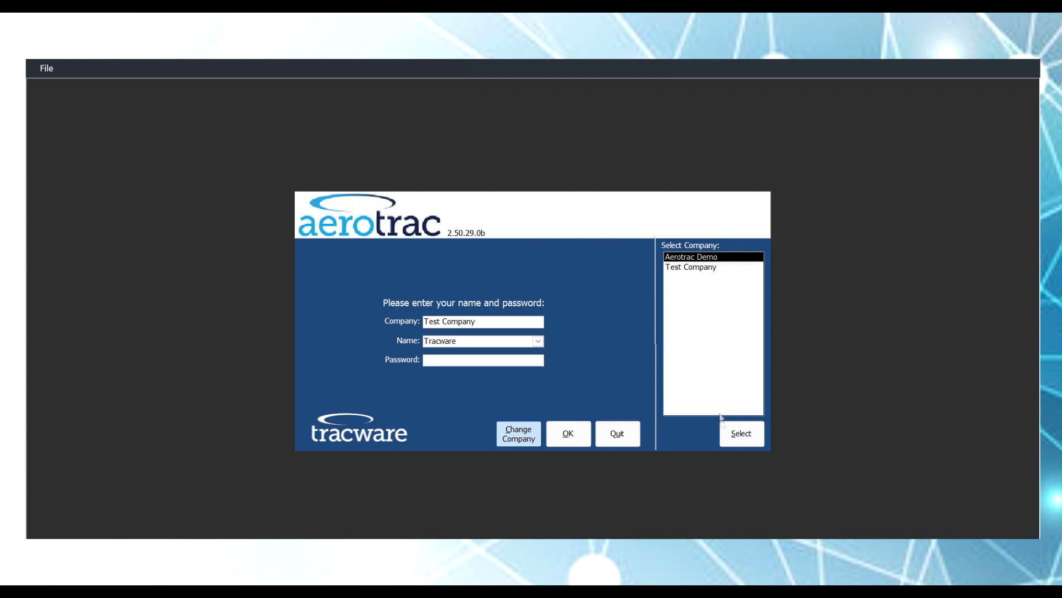
Select the company at login, enter the account password and log in to Test Company
click(735, 439)
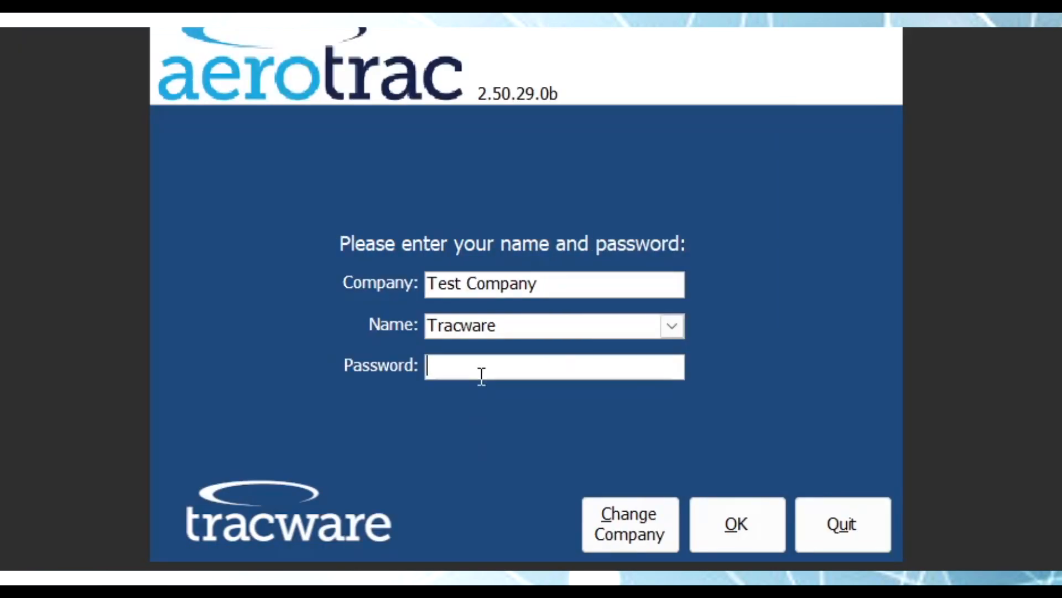
text(*******)
key(Return)
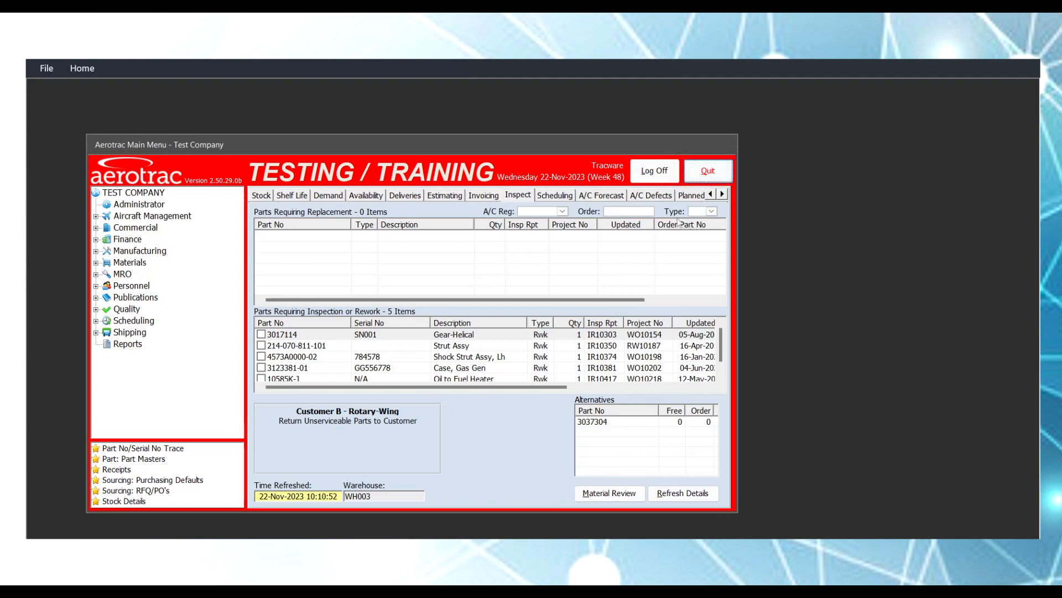
Log off from Test Company and log in to Aerotrac Demo with the account password
click(661, 181)
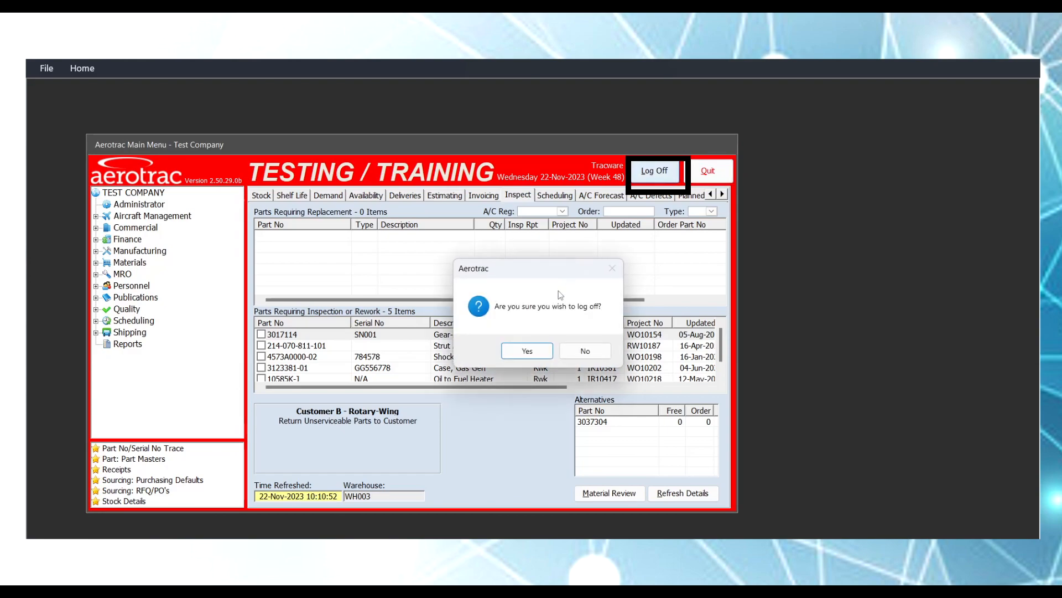
click(528, 351)
text(*******)
key(Return)
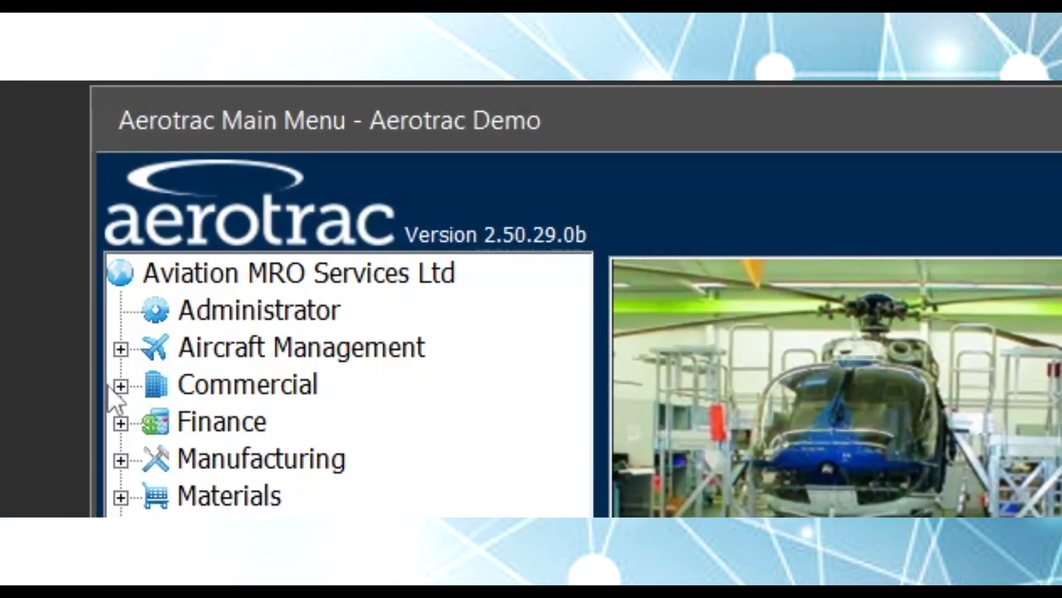
Expand the Commercial, Finance and Publications modules to view their entries, and collapse the whole module tree again
click(120, 386)
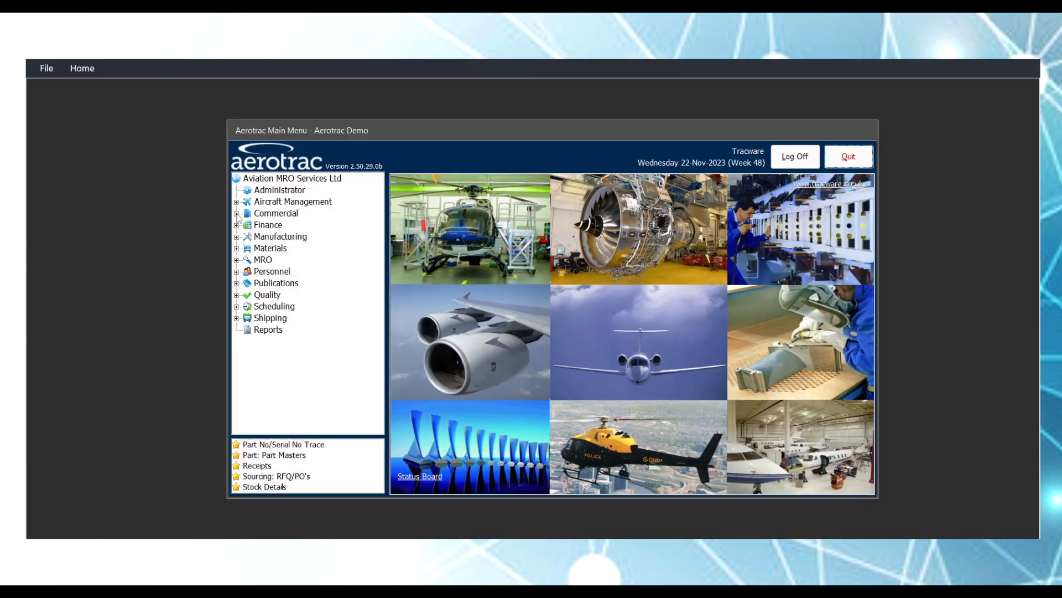
click(121, 386)
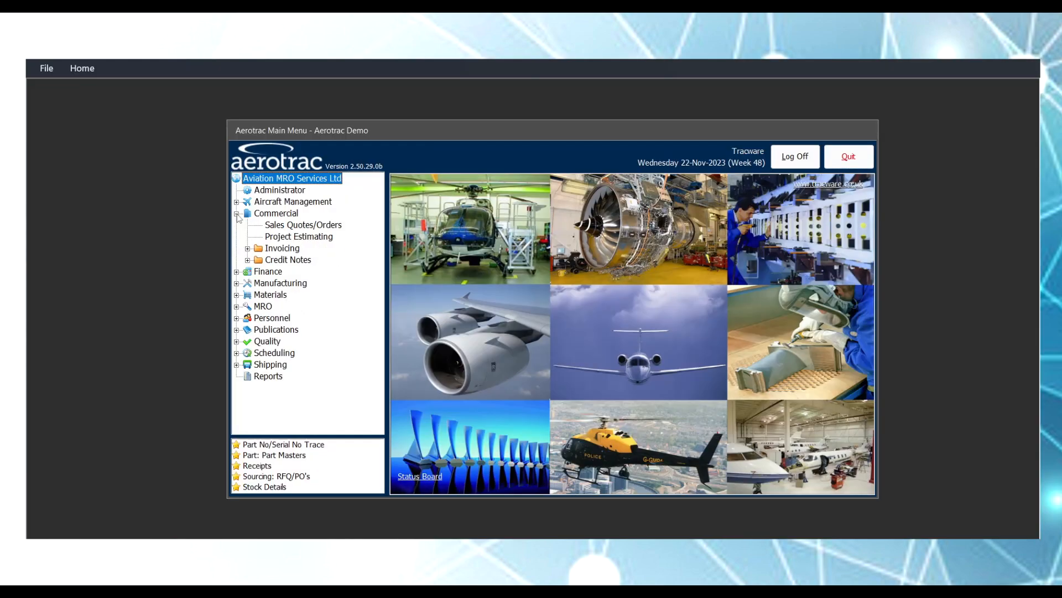
click(237, 272)
click(237, 377)
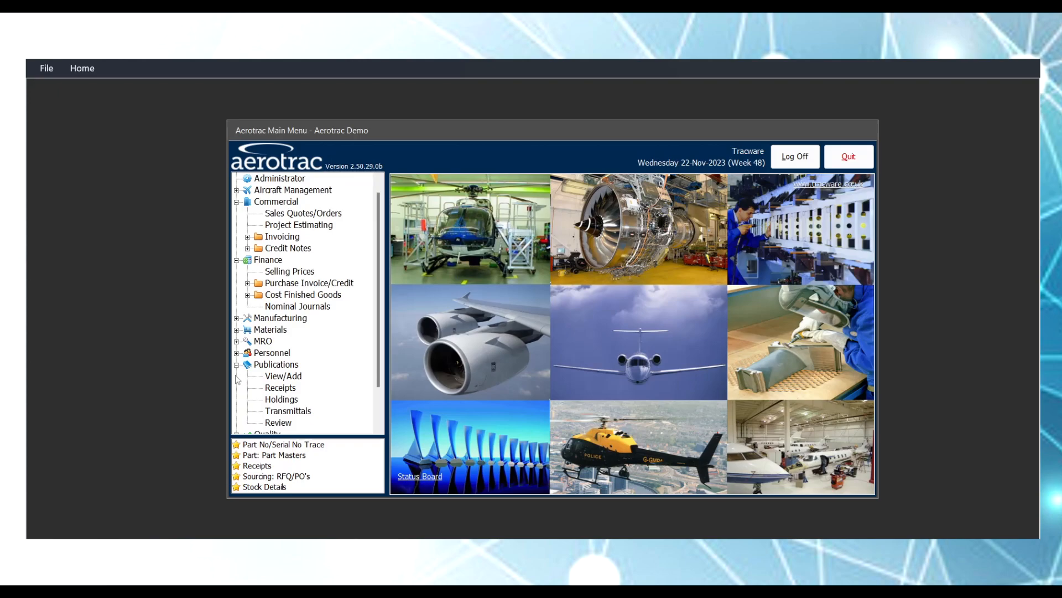
scroll(382, 242, up, 1)
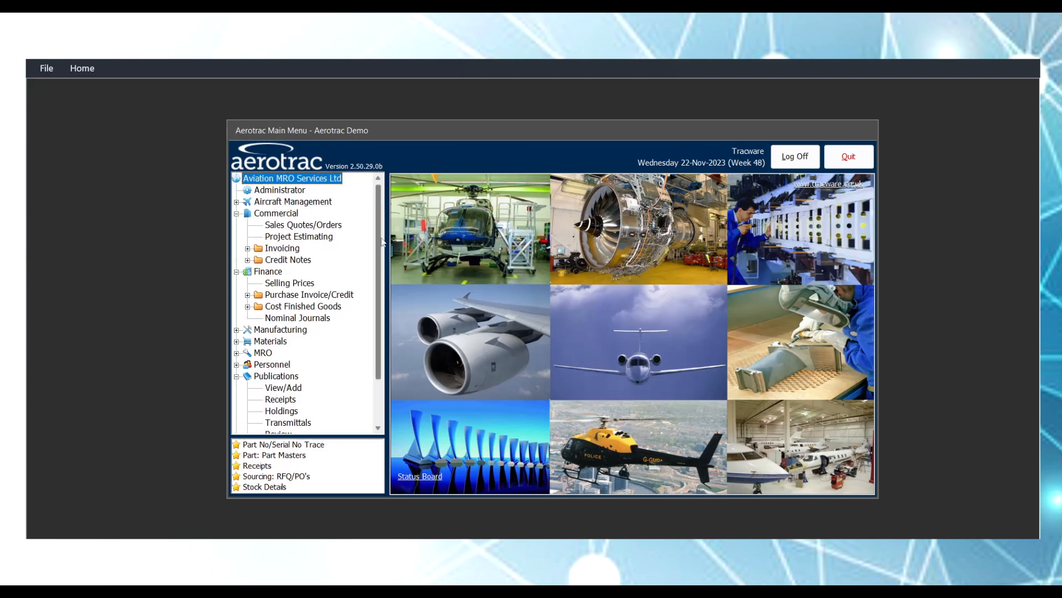
click(302, 179)
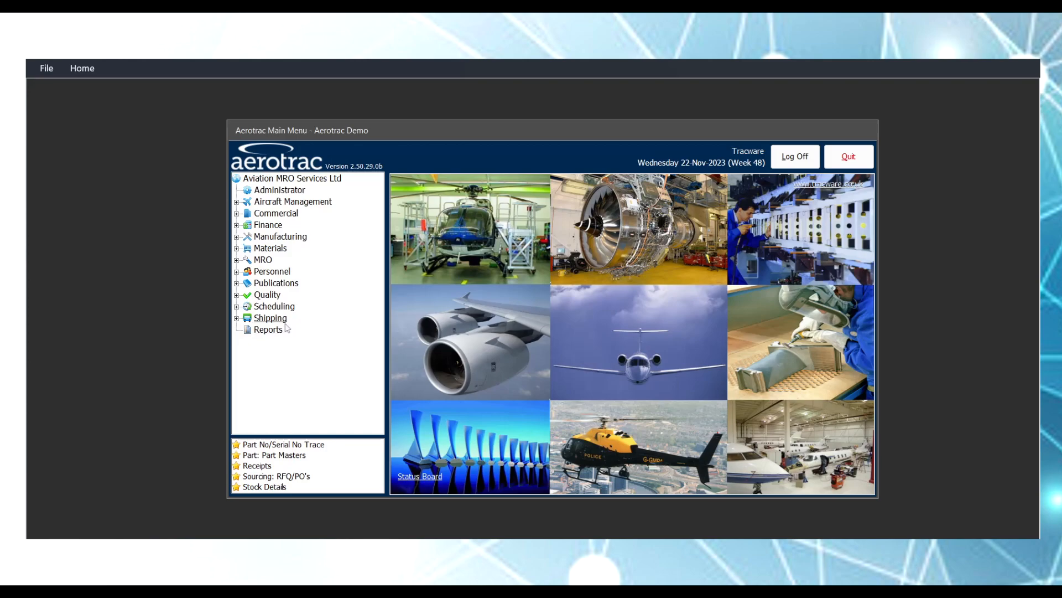
Open the Administrator module and return to the Aerotrac main menu
click(301, 194)
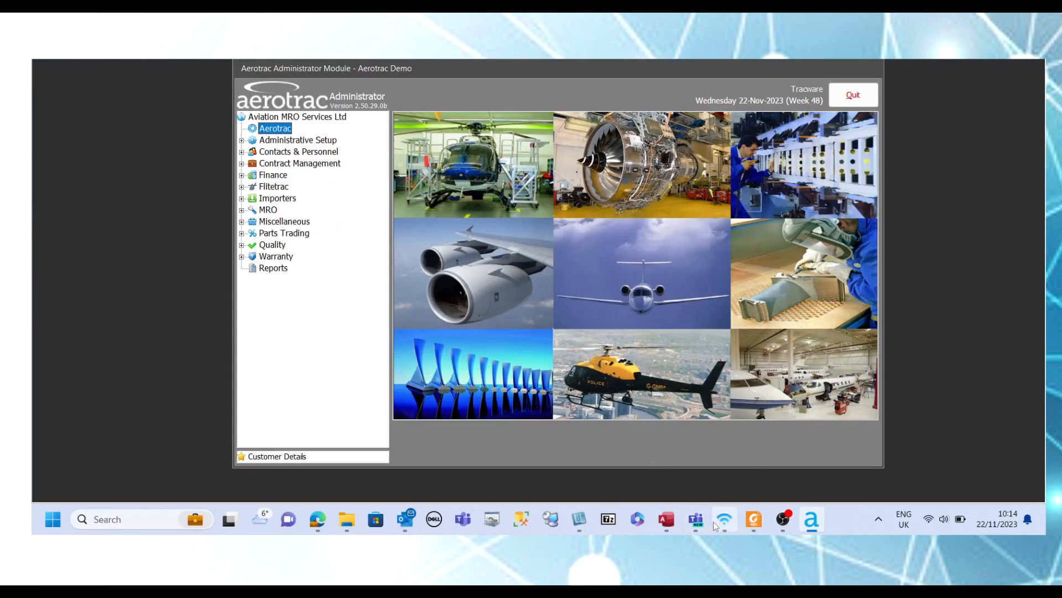
mouse_move(665, 524)
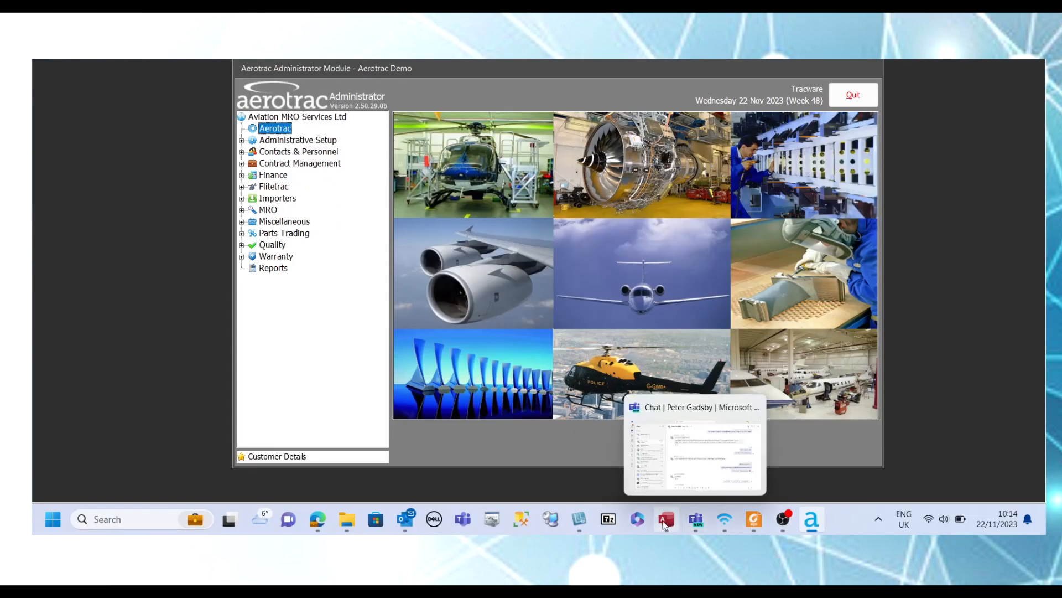
mouse_move(820, 525)
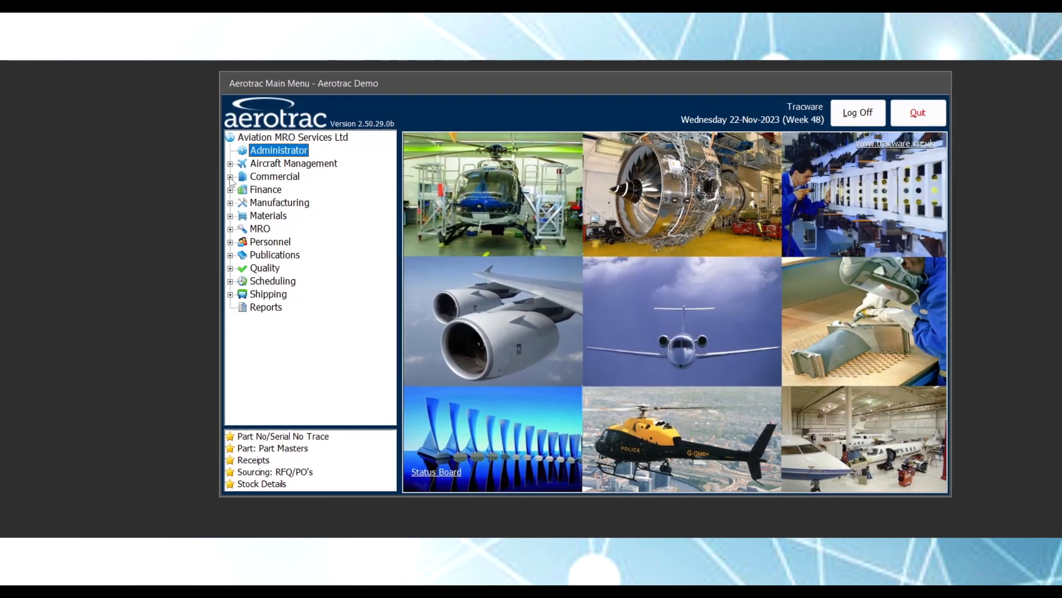
Add Sales Quotes/Orders from the Commercial module to the favourites and remove Receipts from them
click(230, 177)
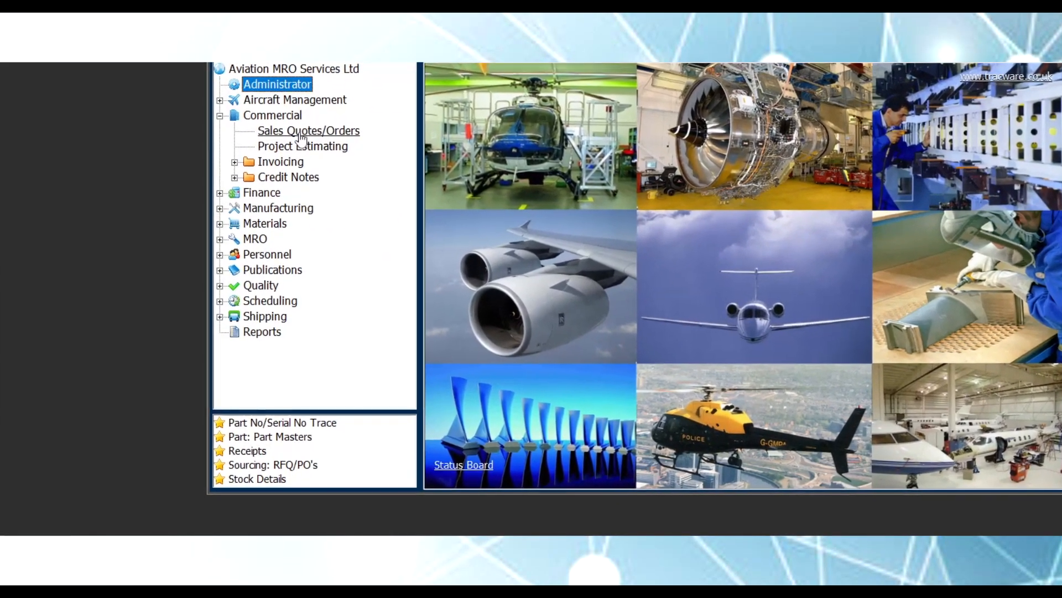
mouse_move(300, 134)
mouse_down()
mouse_move(314, 137)
mouse_move(376, 299)
mouse_move(355, 414)
mouse_move(395, 374)
mouse_up()
drag(439, 318, 450, 306)
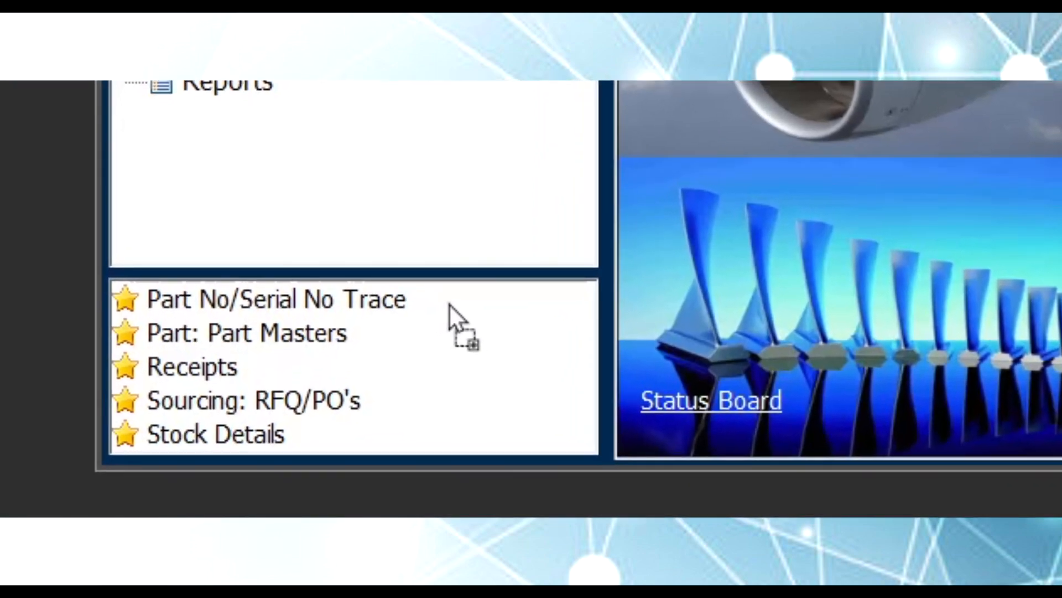
mouse_move(360, 266)
mouse_down()
mouse_move(122, 184)
mouse_move(47, 102)
mouse_move(199, 175)
mouse_up()
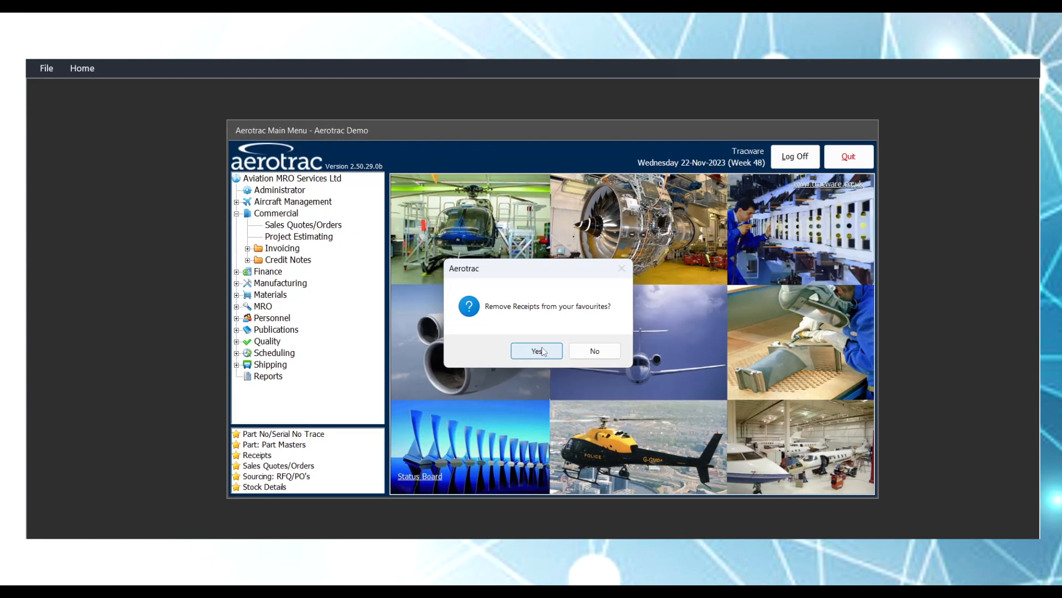
click(536, 351)
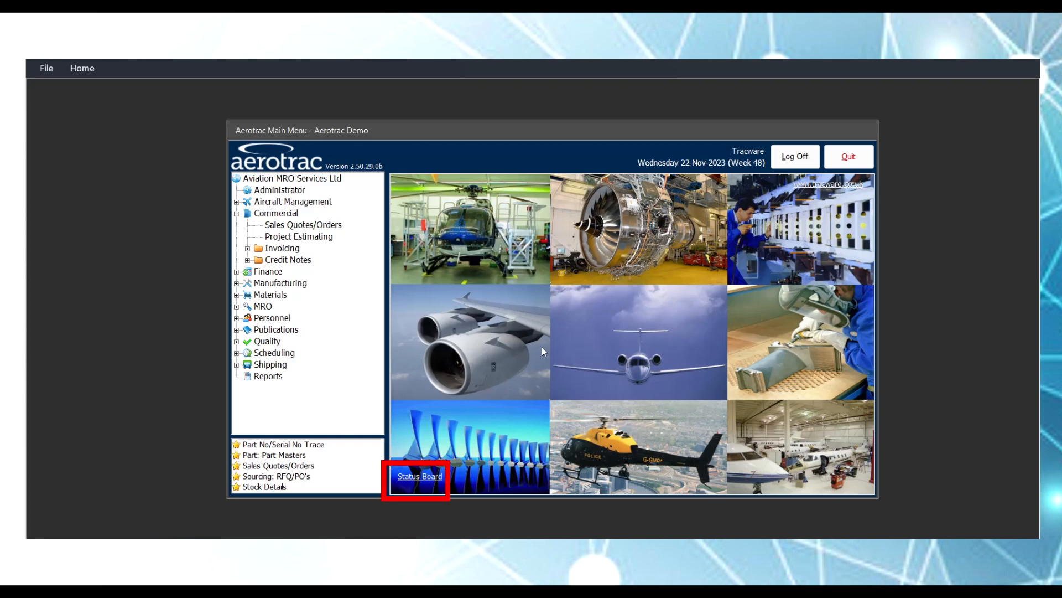
Open the Status Board and enable the Demand page in its options
click(432, 478)
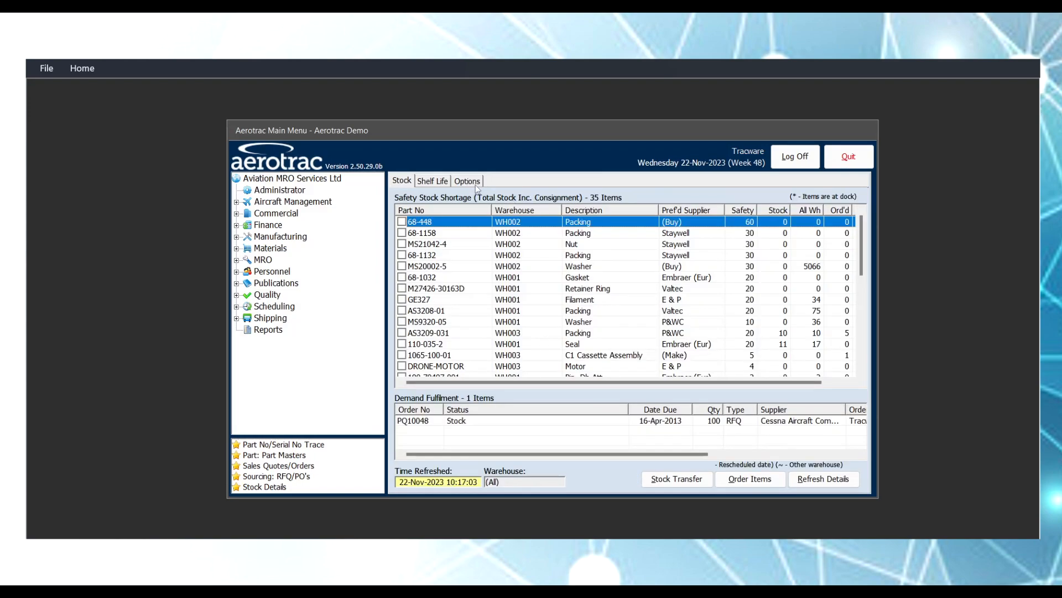
click(475, 183)
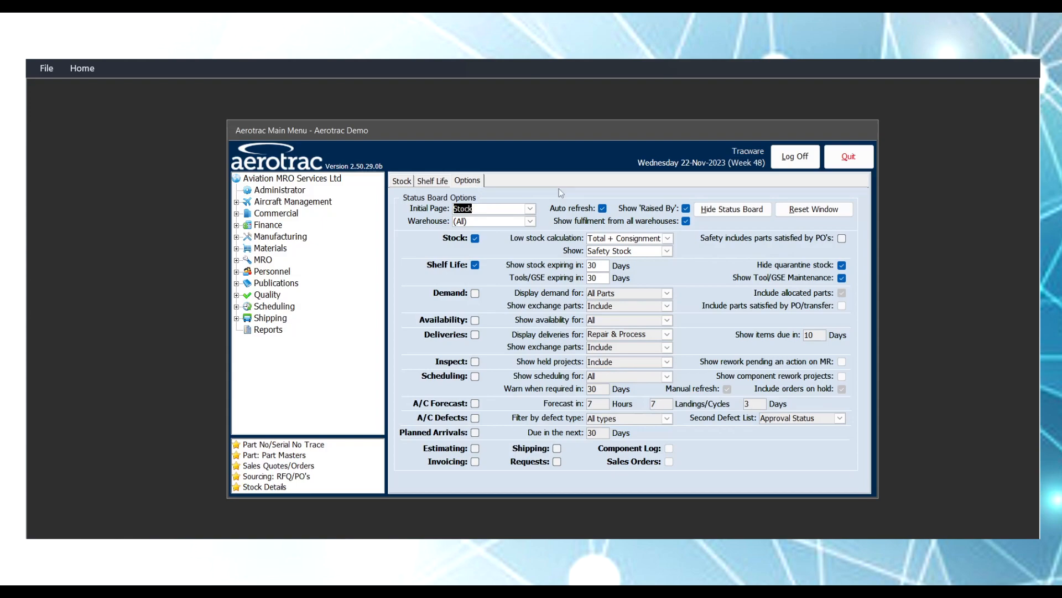
click(478, 295)
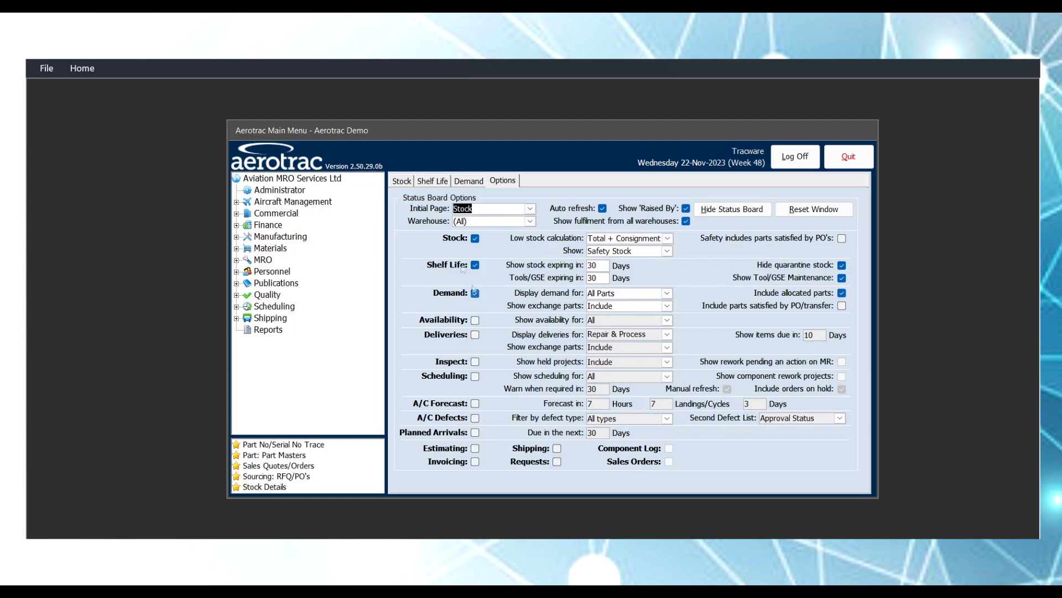
Show the demand shortages on the Status Board and sort the list by description
click(478, 184)
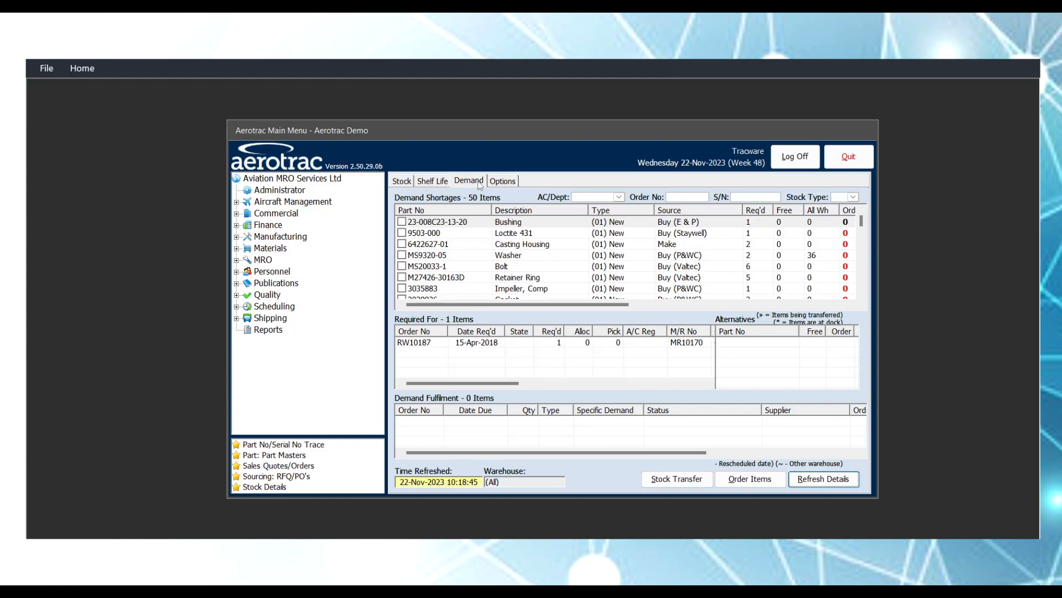
click(518, 213)
click(518, 213)
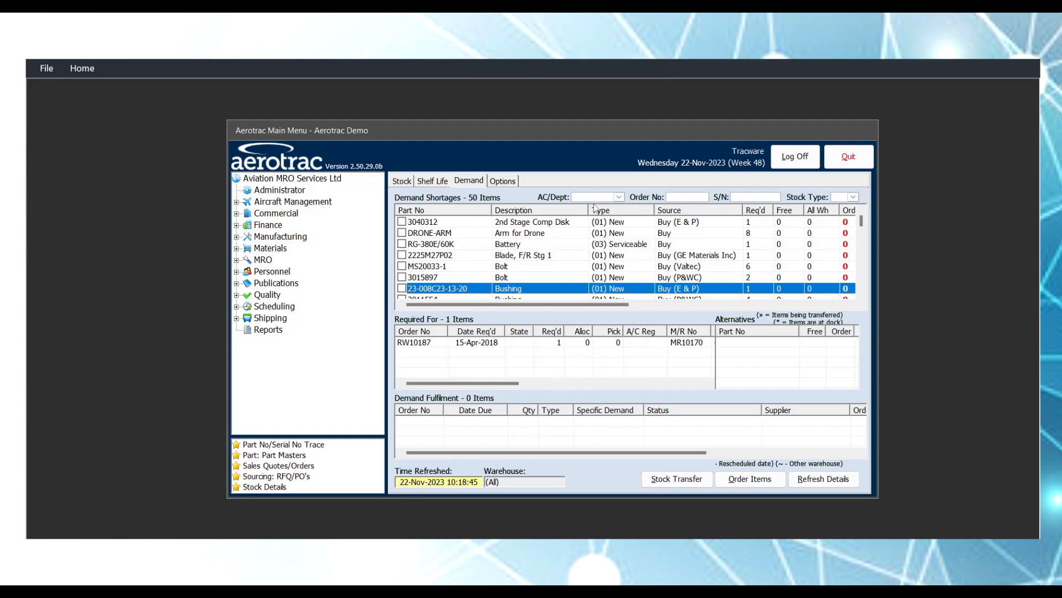
drag(517, 210, 633, 210)
Export the demand shortages list to Excel and maximize the resulting workbook
click(454, 223)
double_click(454, 223)
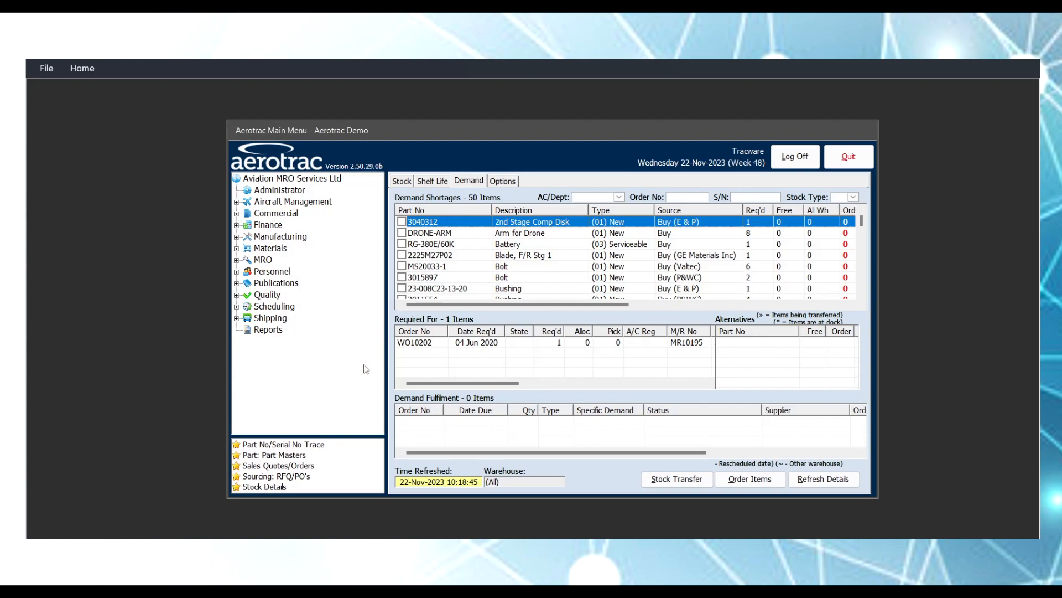
click(832, 552)
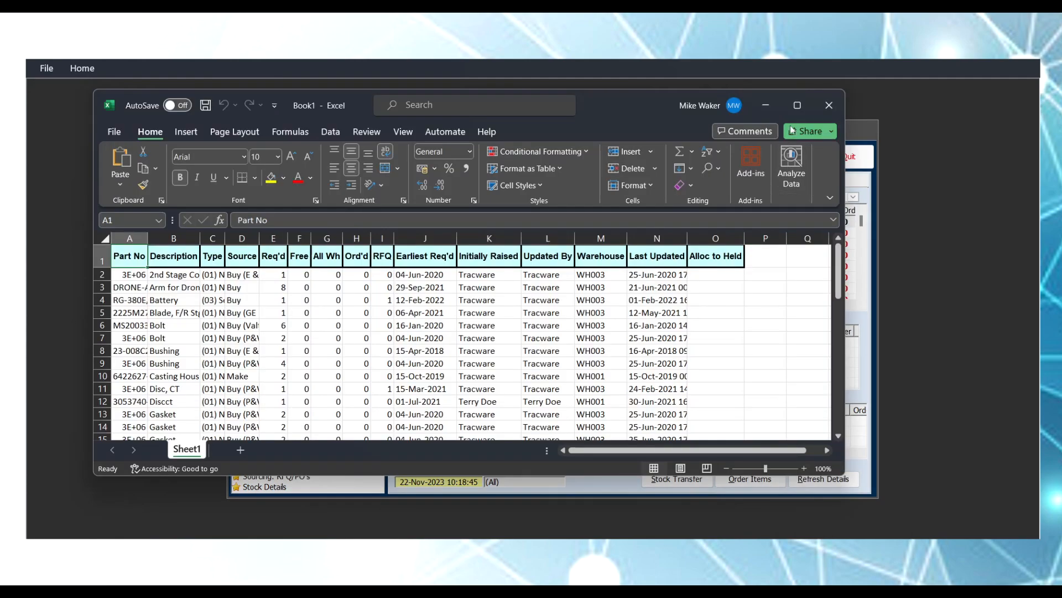
click(797, 106)
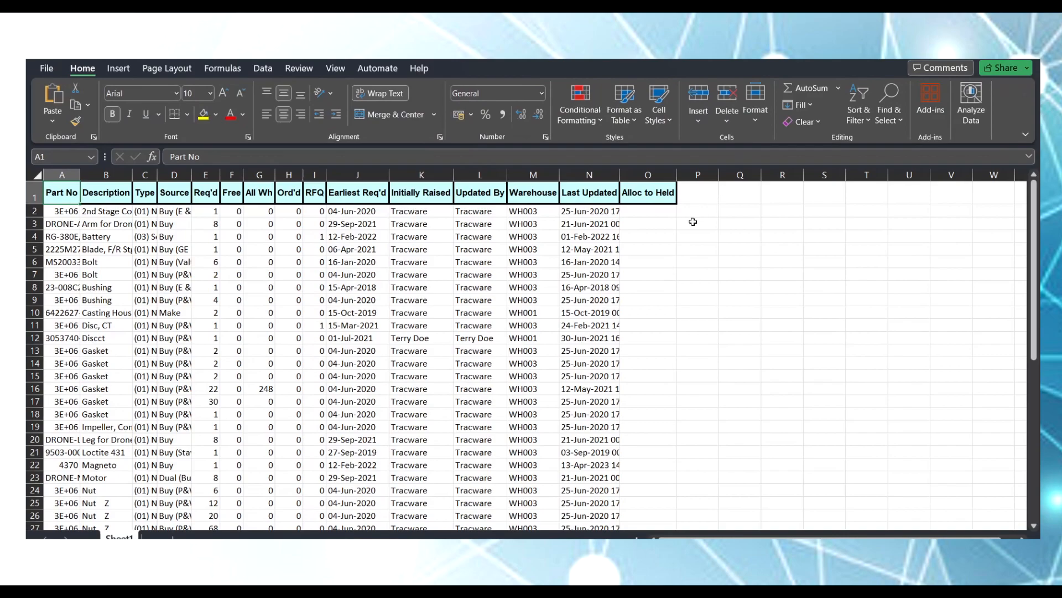
Switch back to Aerotrac, reset the main menu window from the Status Board options and hide the Status Board
key(alt+Tab)
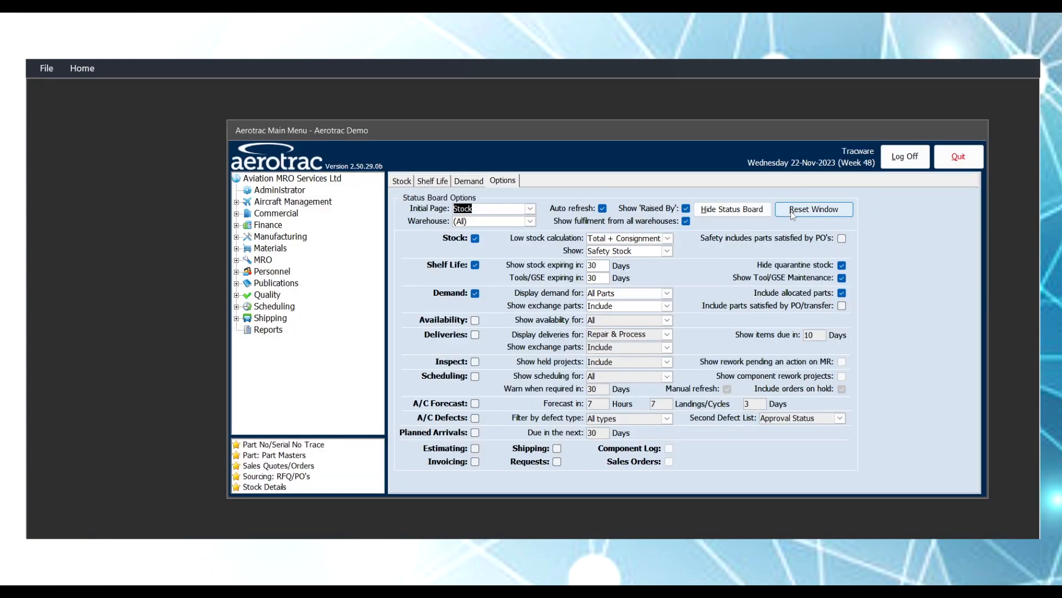
click(792, 214)
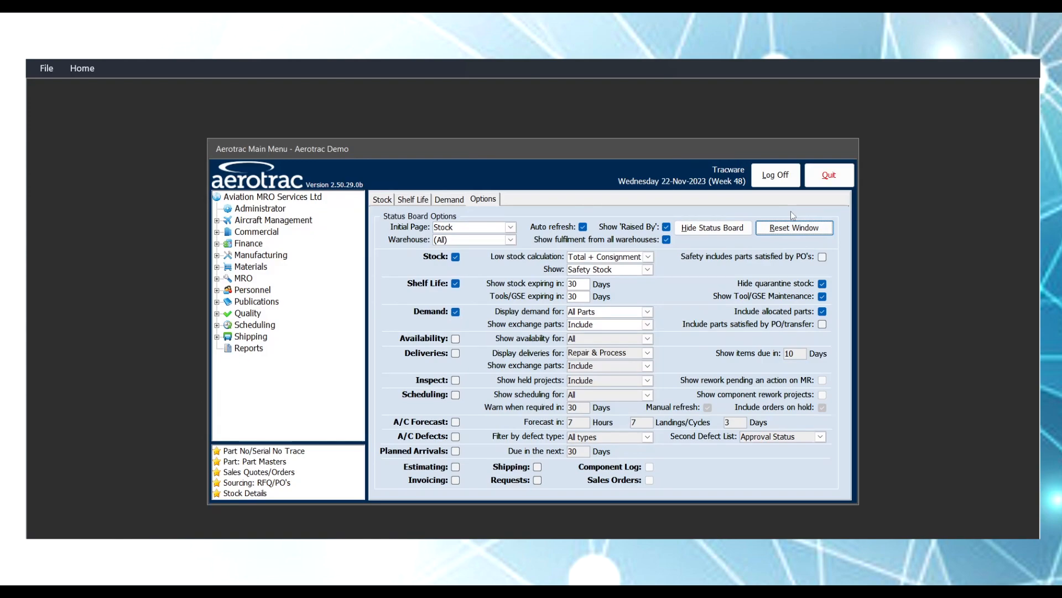
click(726, 231)
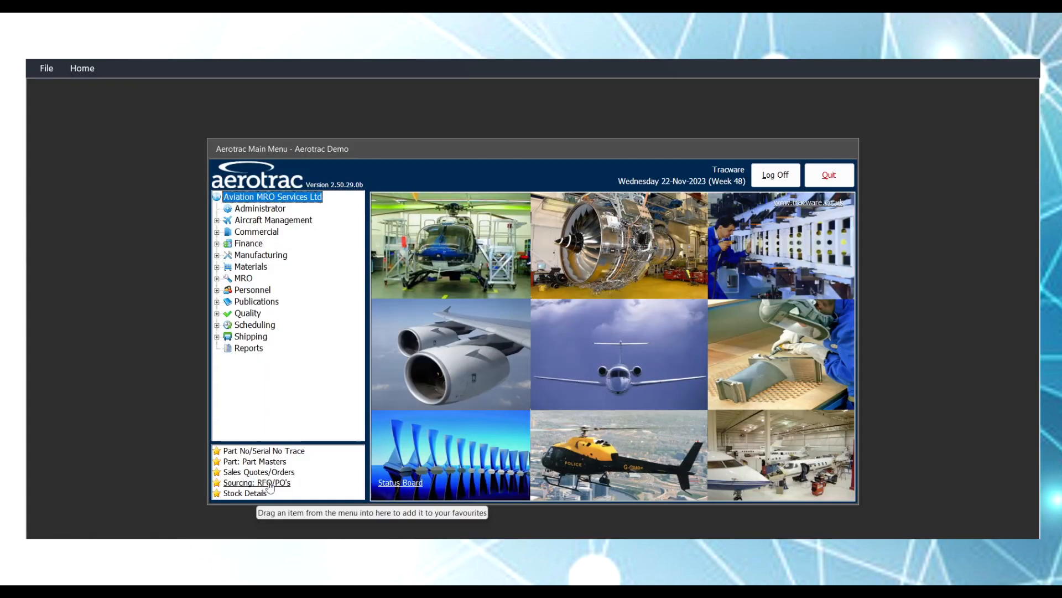
Open the Sourcing: RFQ/PO's favourite and reposition the Purchase Orders window
click(269, 483)
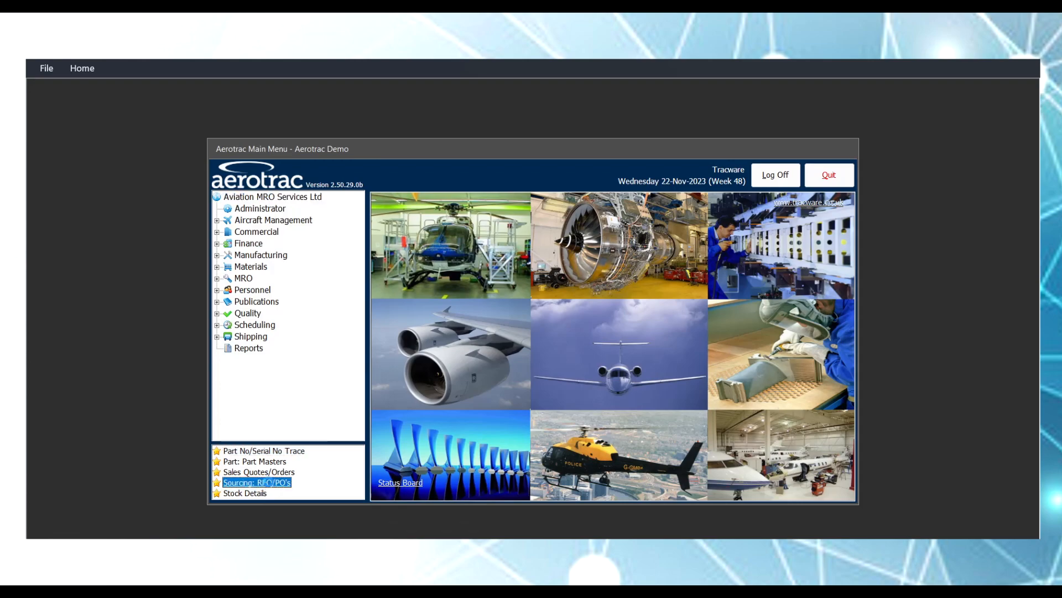
double_click(270, 485)
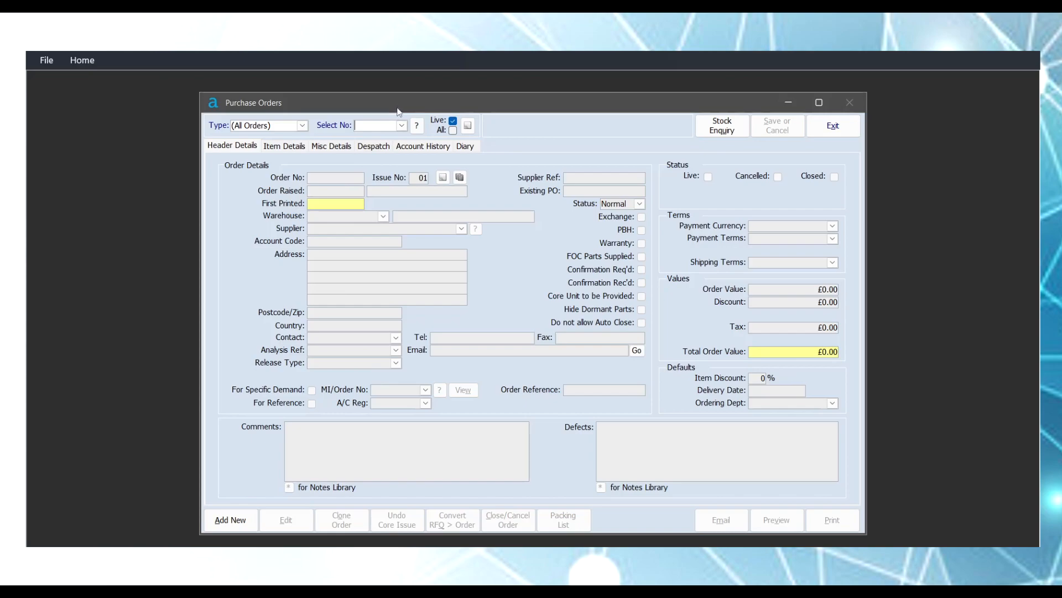
drag(398, 104, 370, 116)
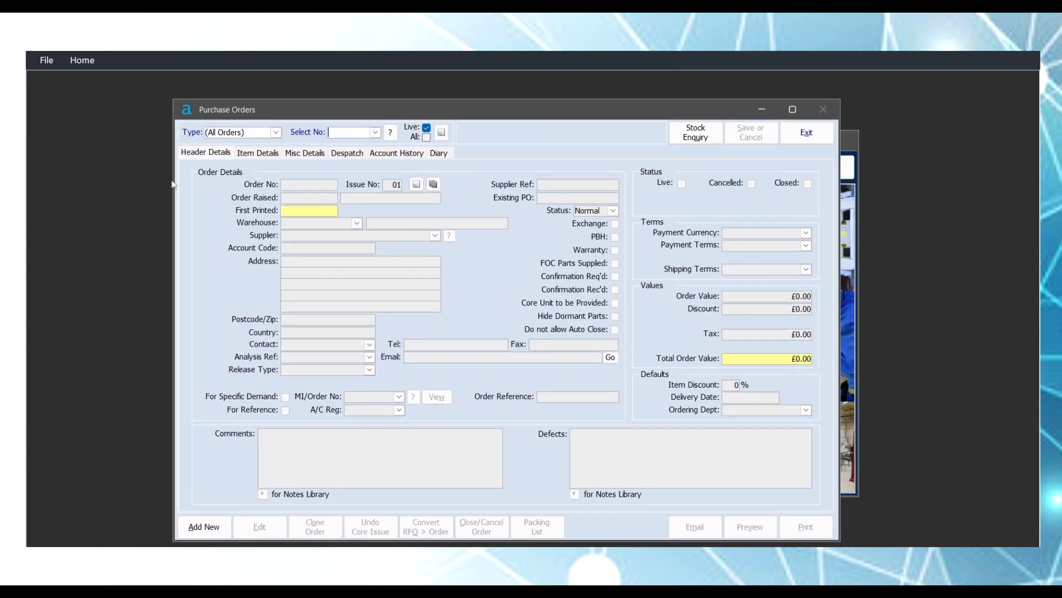
Widen the Purchase Orders window slightly, maximize it and restore it to its normal size
mouse_move(173, 180)
mouse_down()
mouse_move(112, 180)
mouse_move(166, 182)
mouse_up()
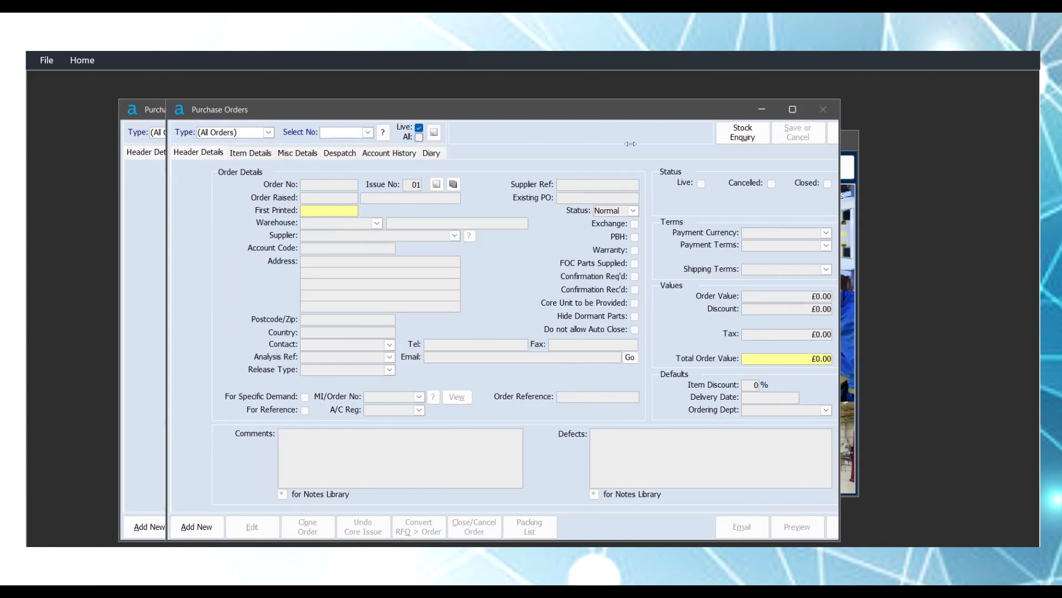
click(793, 109)
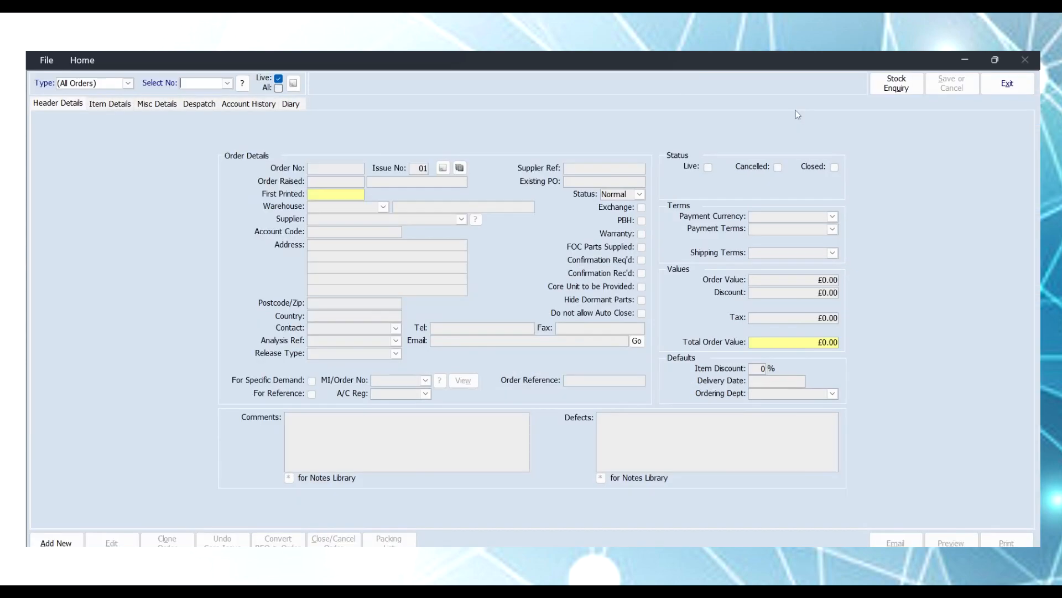
click(1001, 58)
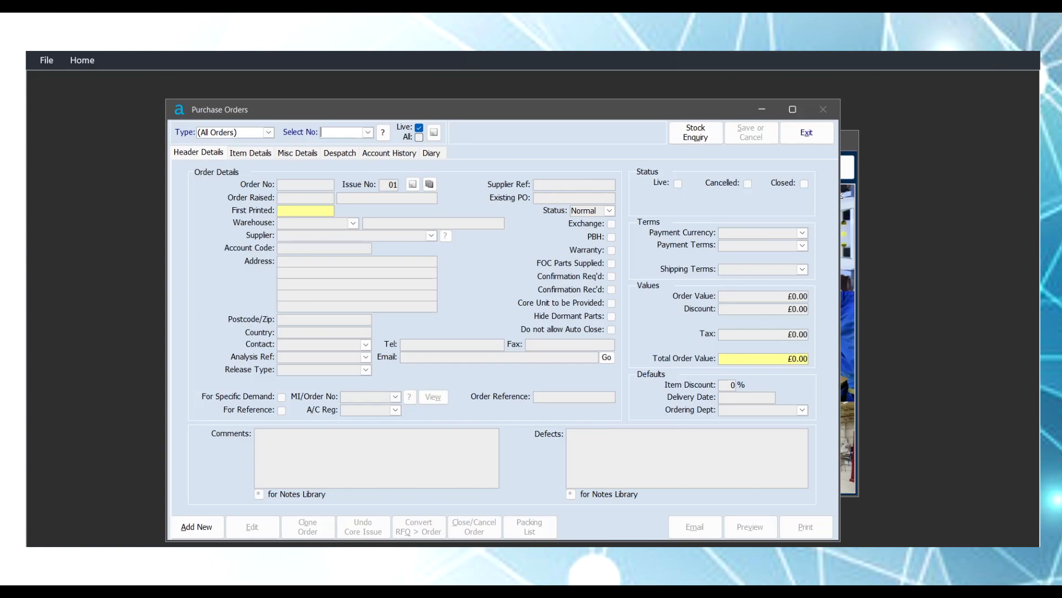
Look up a live purchase order by its number in the full order list and open it
click(367, 132)
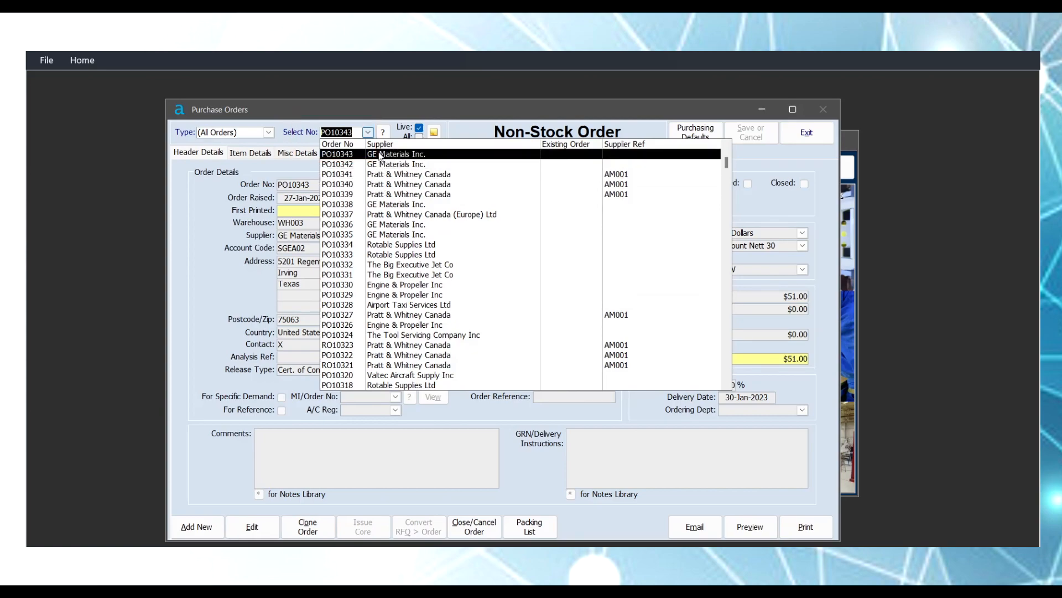
text(PO10310)
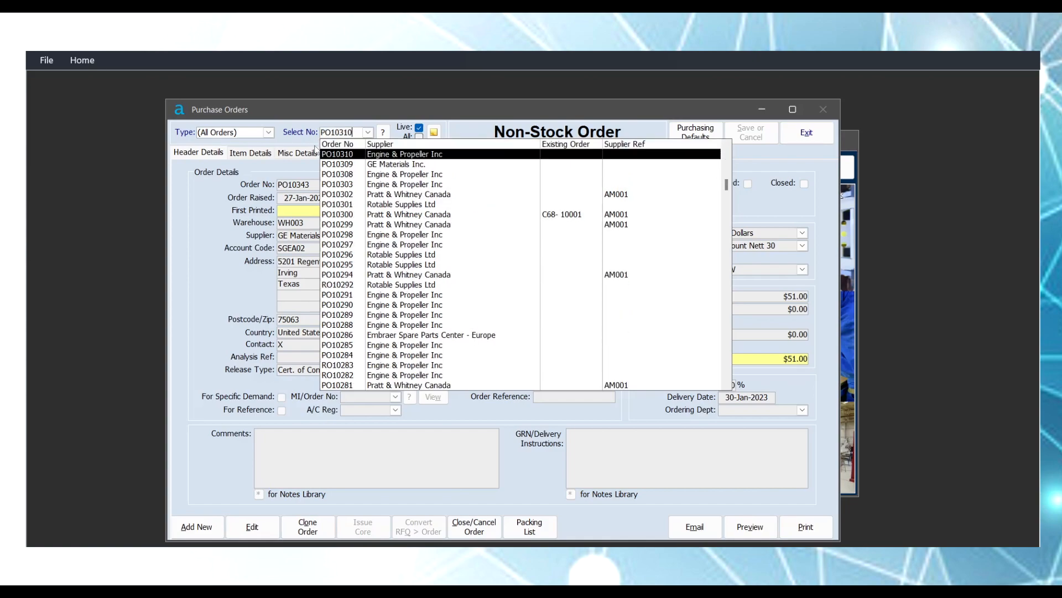
key(Return)
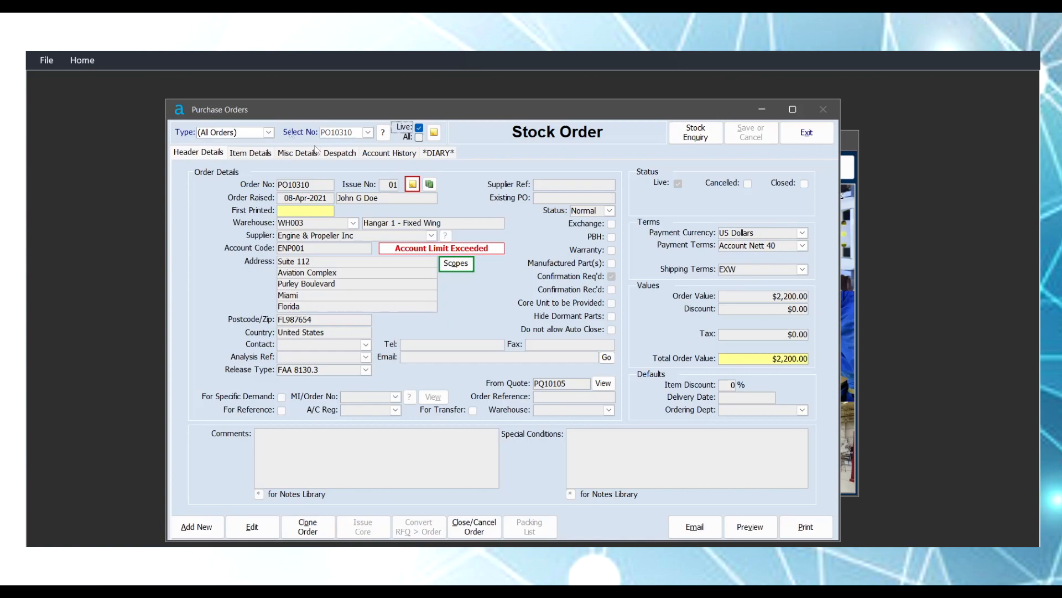
View the available order types, then switch the order selection to All and back to Live
click(269, 132)
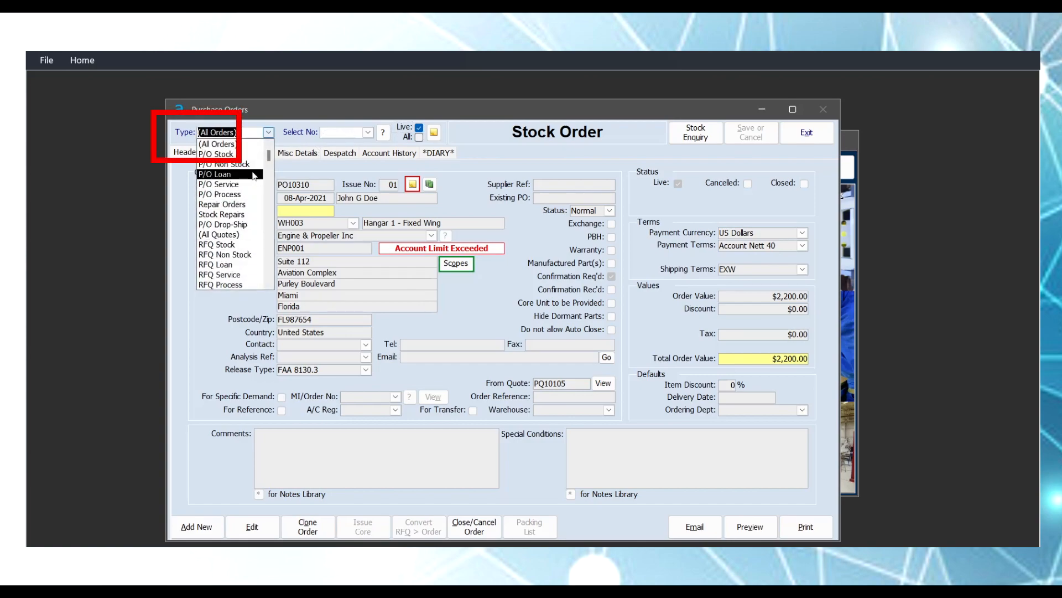
click(420, 137)
click(419, 137)
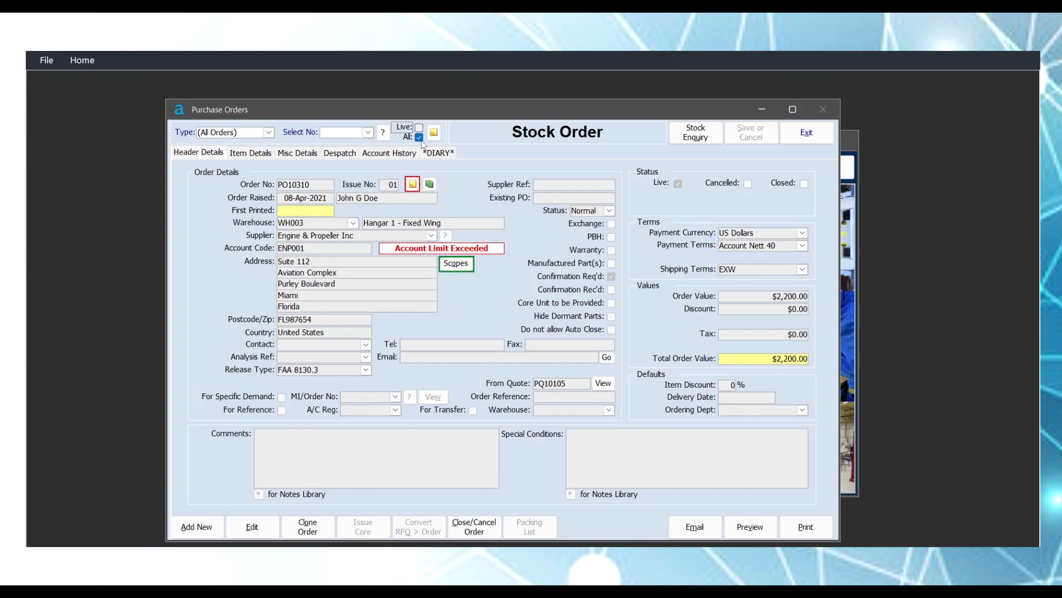
click(418, 127)
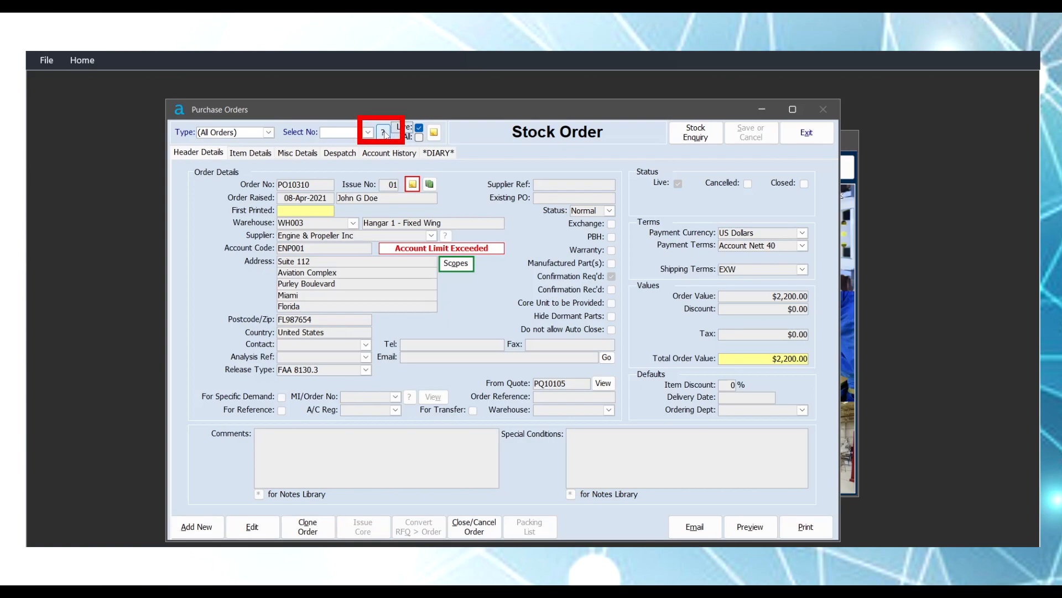
Search the order list for "Pratt" across all columns, then leave the search without selecting an order
click(383, 133)
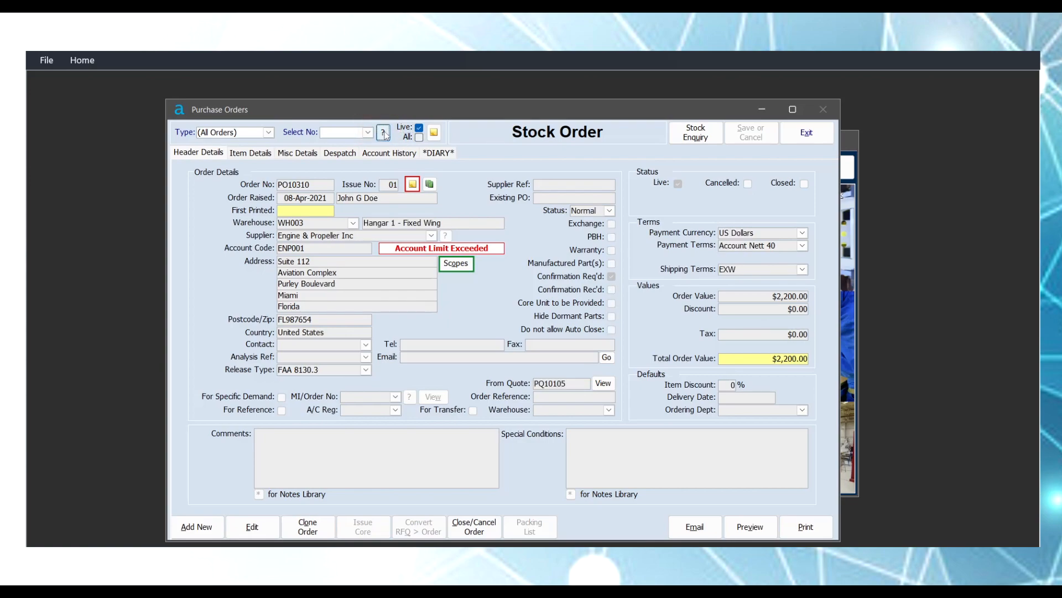
text(Pratt)
key(Return)
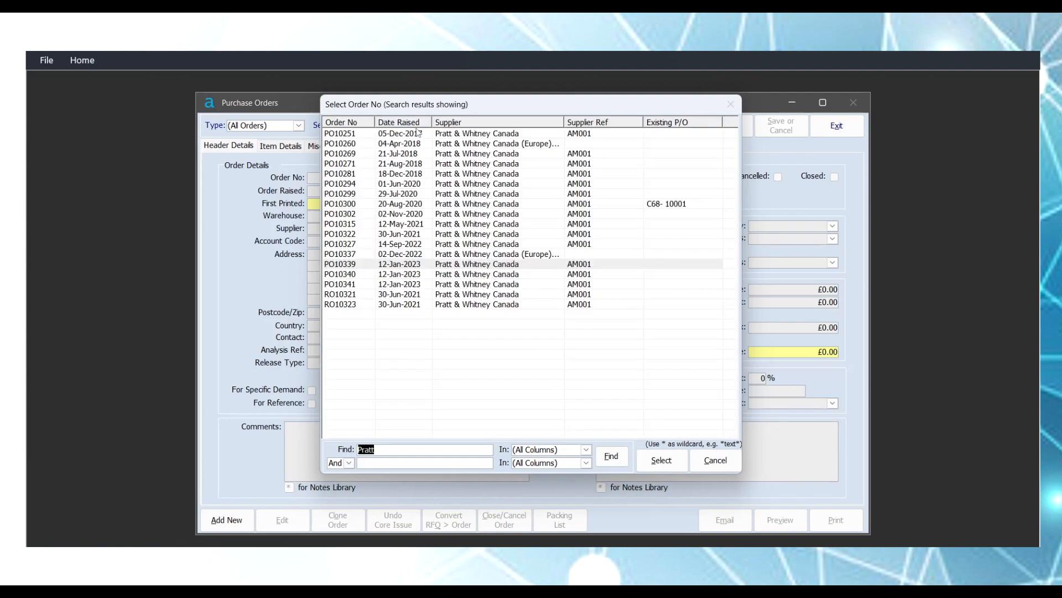
key(Escape)
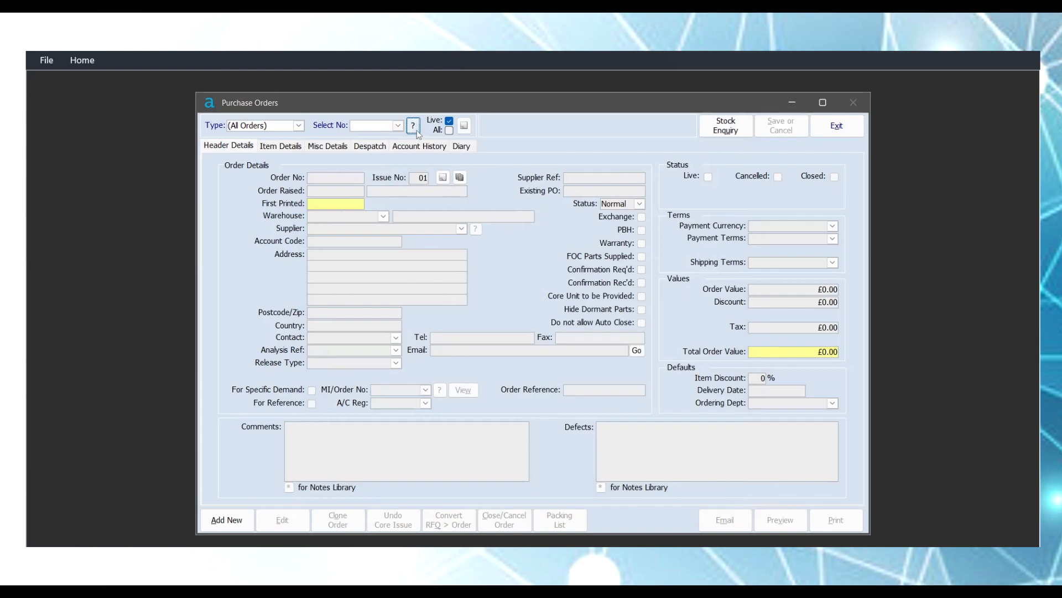
Search the order list with the wildcard text "*at"
click(414, 127)
text(*at)
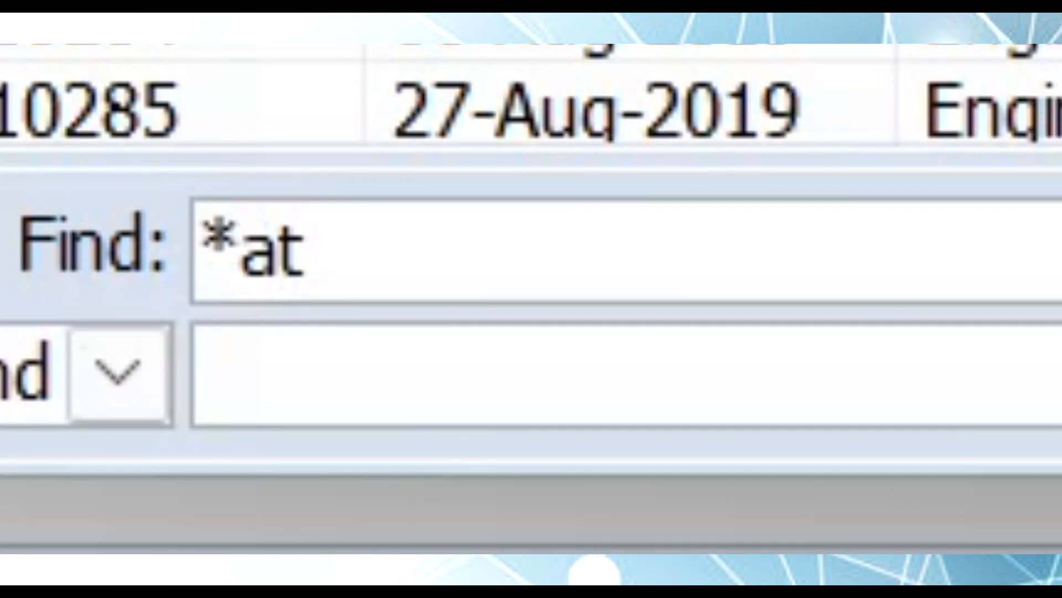
key(Return)
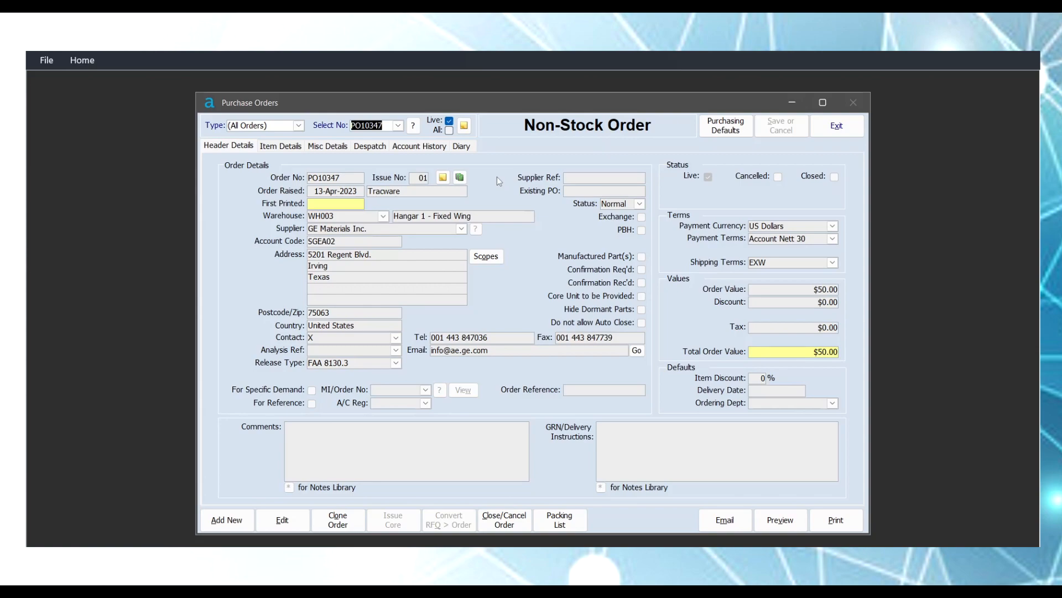
Add the memo "Leave a note." to the GE Materials Inc. non-stock order and close its memos
click(444, 176)
click(429, 376)
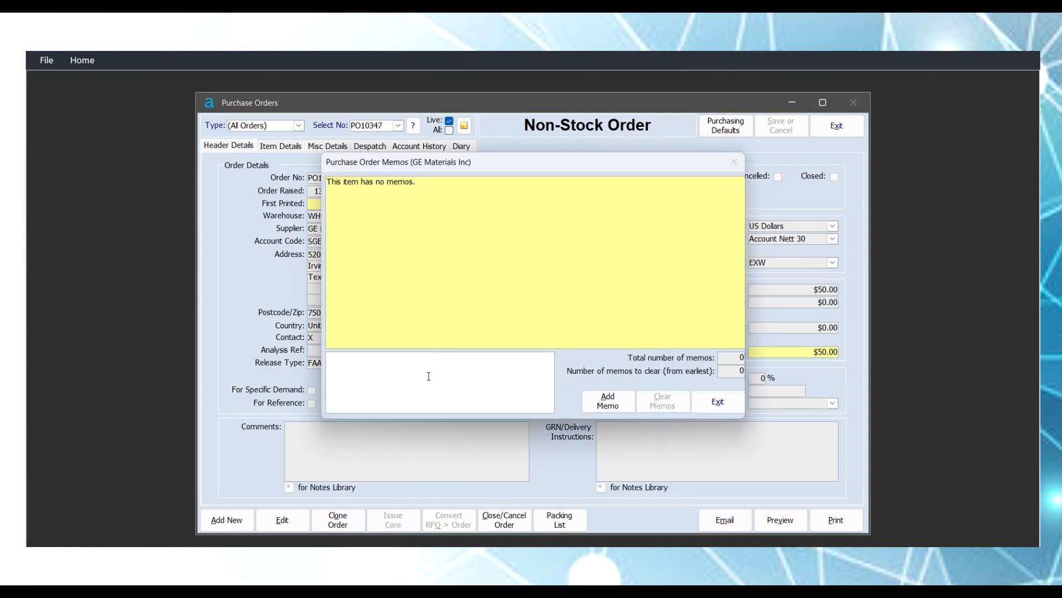
text(Leave a note.)
click(608, 401)
click(718, 401)
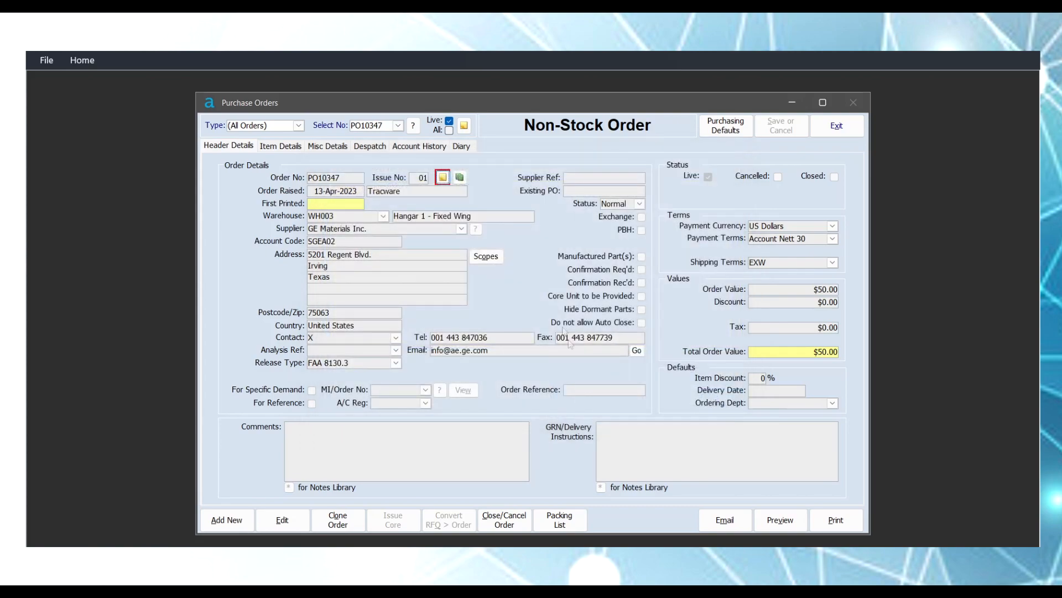
Open the order's linked documents, start a new document entry and browse for its file
click(459, 178)
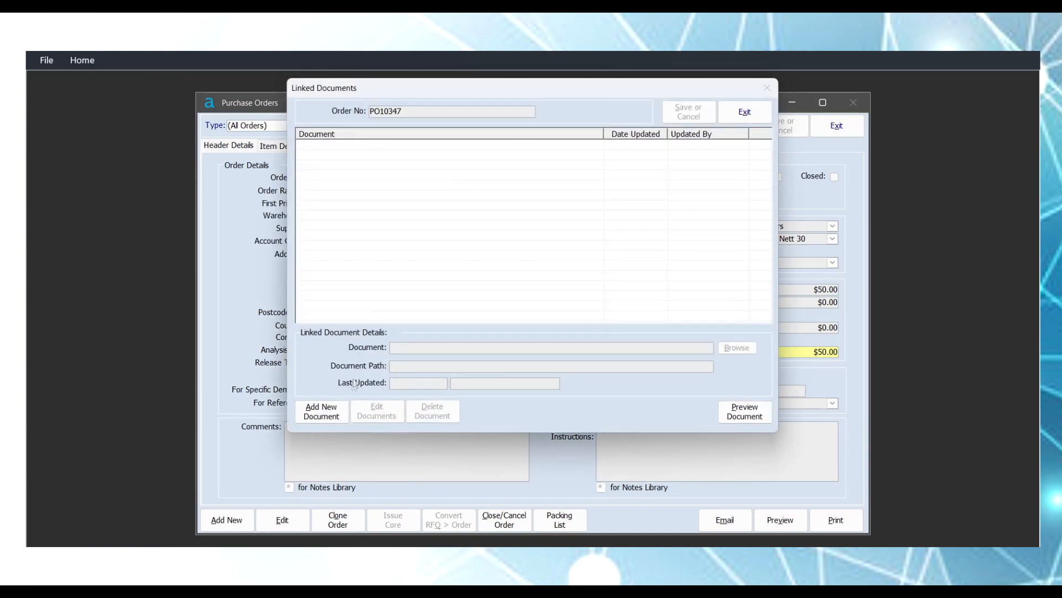
click(340, 411)
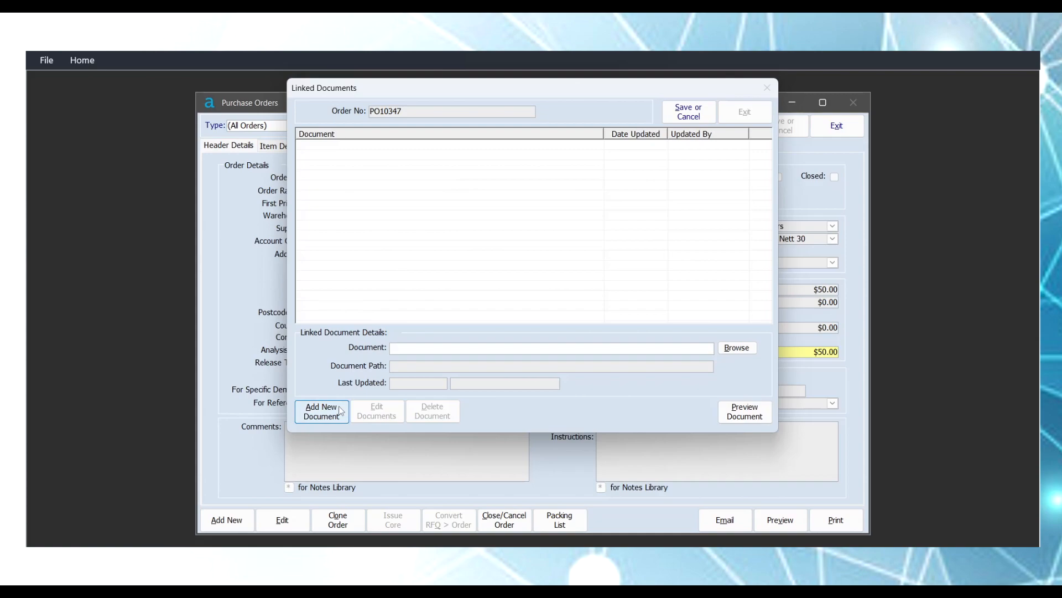
click(745, 351)
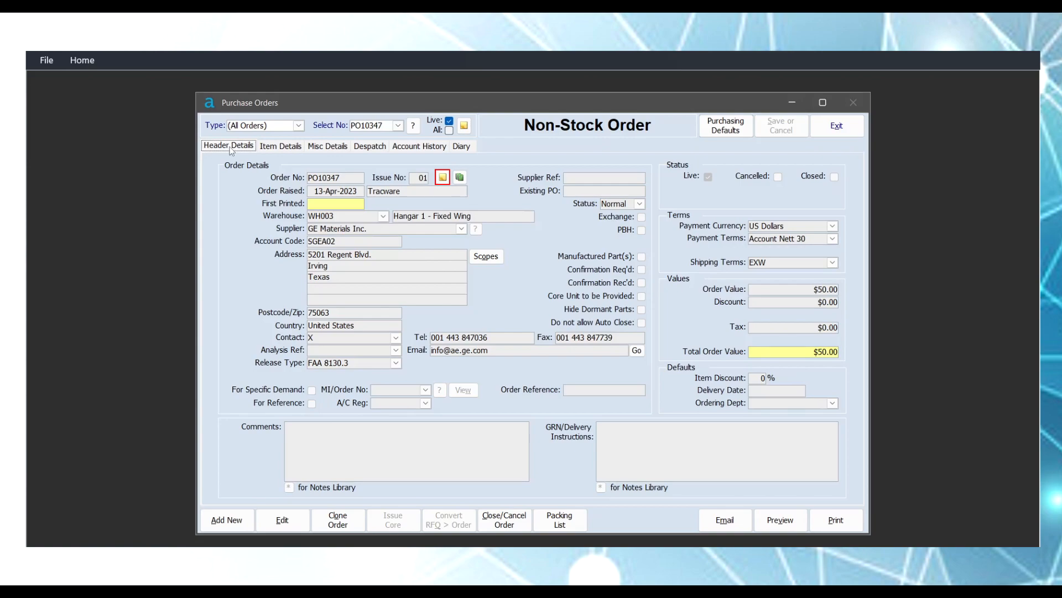
Review the order's item, miscellaneous, despatch, account history and diary details, then return to its header details
click(281, 146)
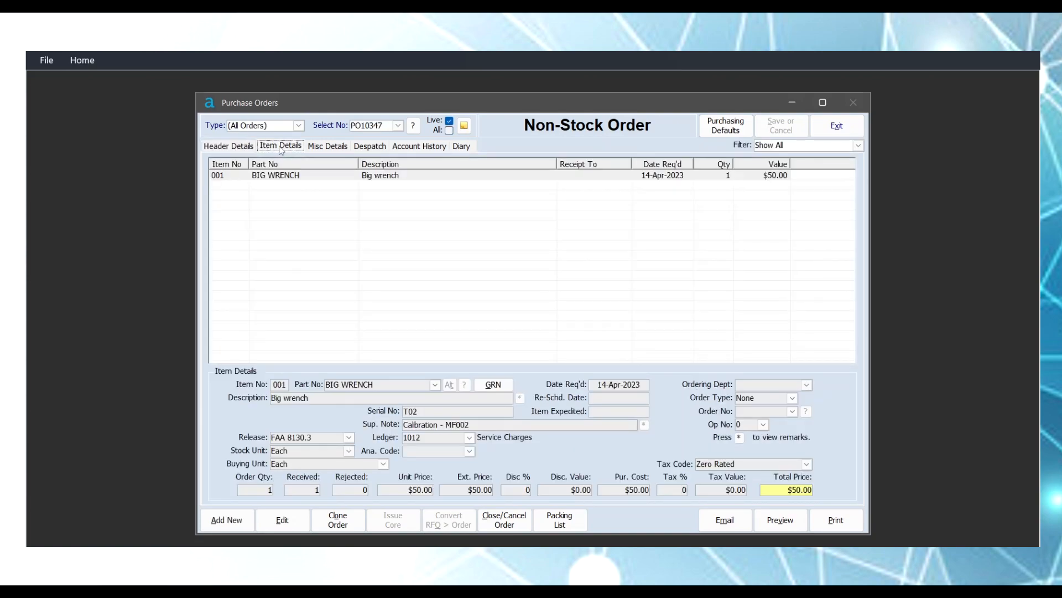
click(332, 146)
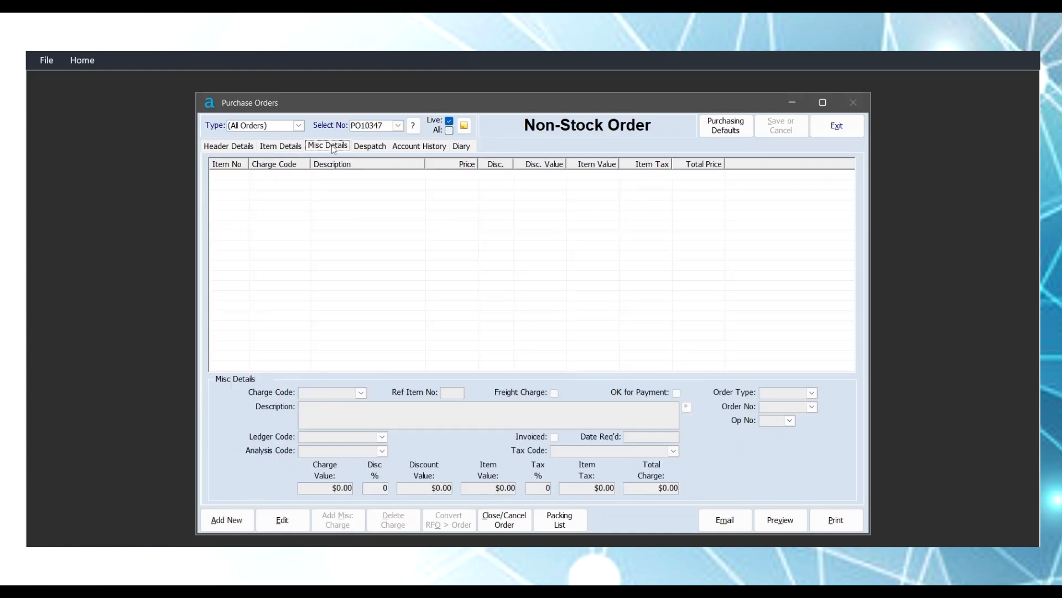
click(372, 147)
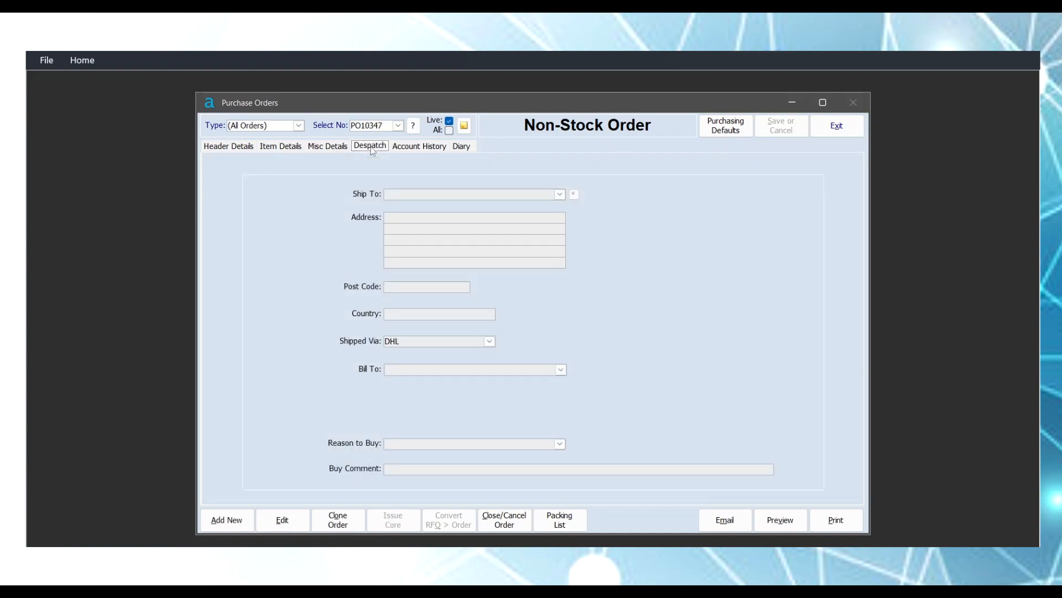
click(400, 148)
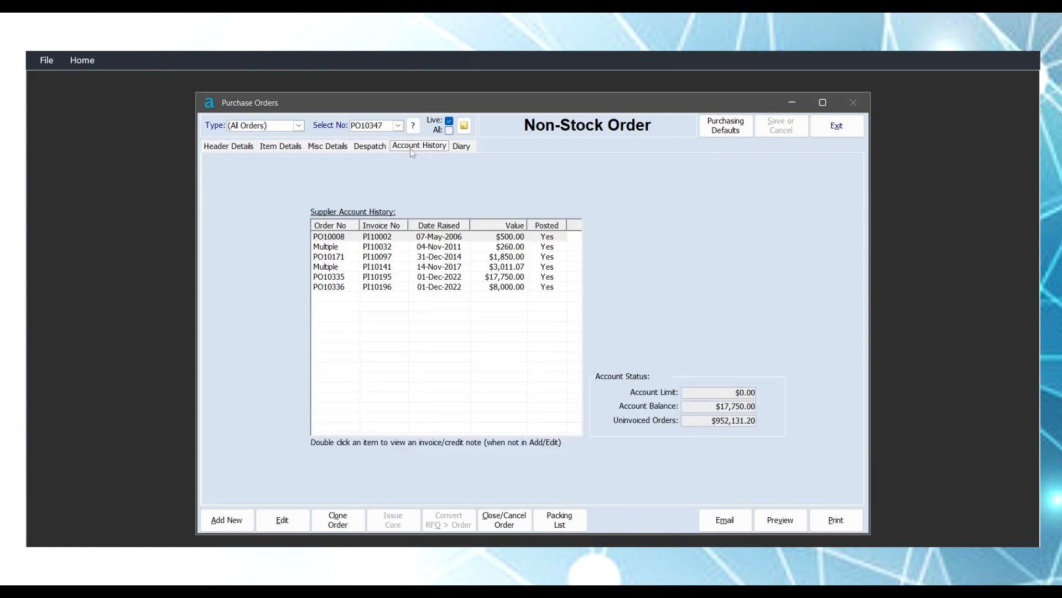
click(459, 147)
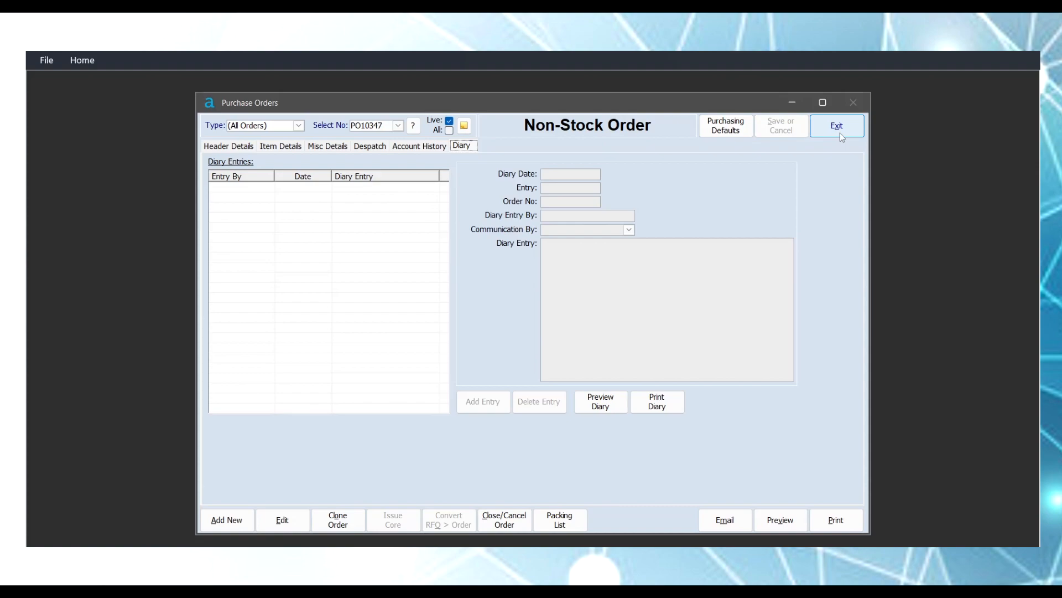
click(224, 147)
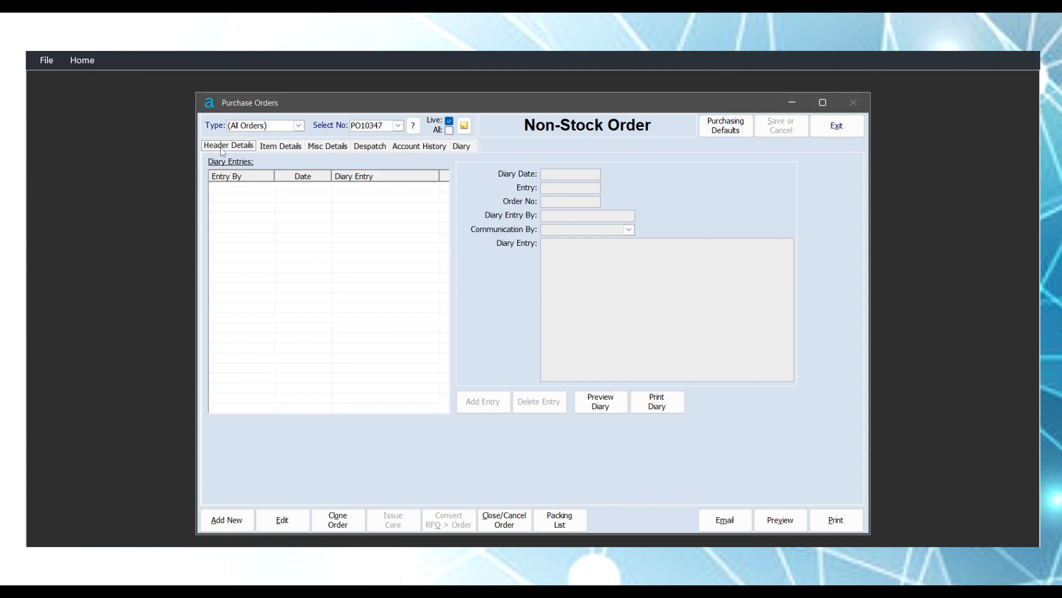
Create a new order of type Purchase Order (Stock) for GE Materials Inc
click(232, 522)
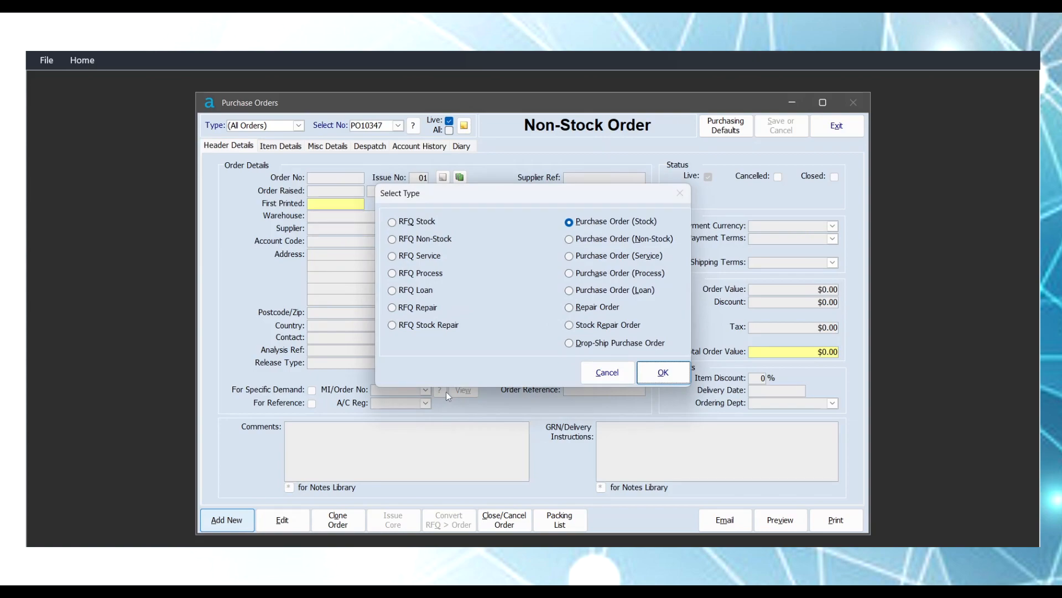
key(Return)
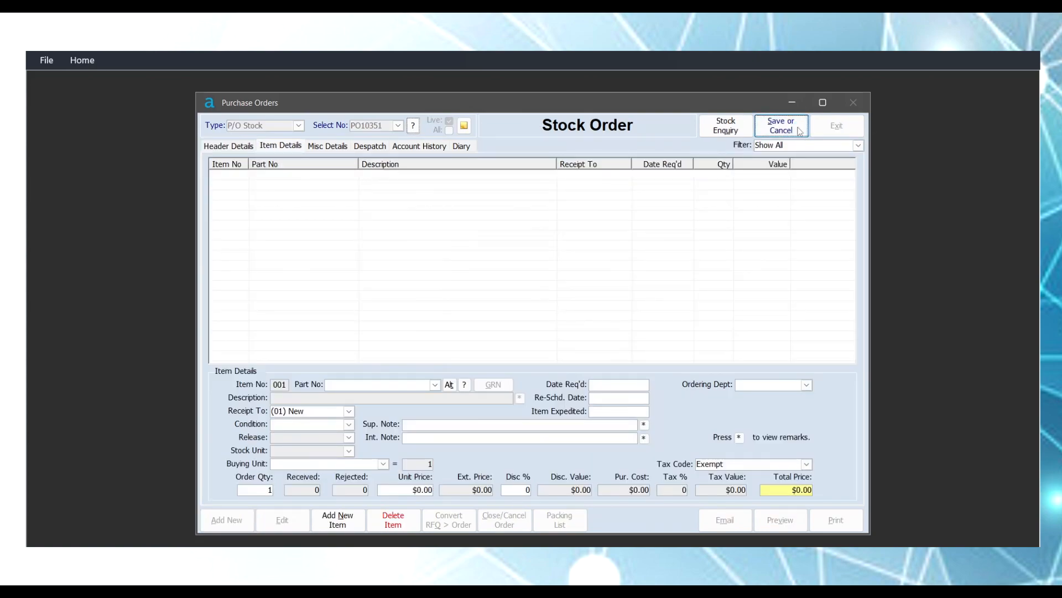
Try to save the new stock order before entering any items
click(798, 131)
click(483, 347)
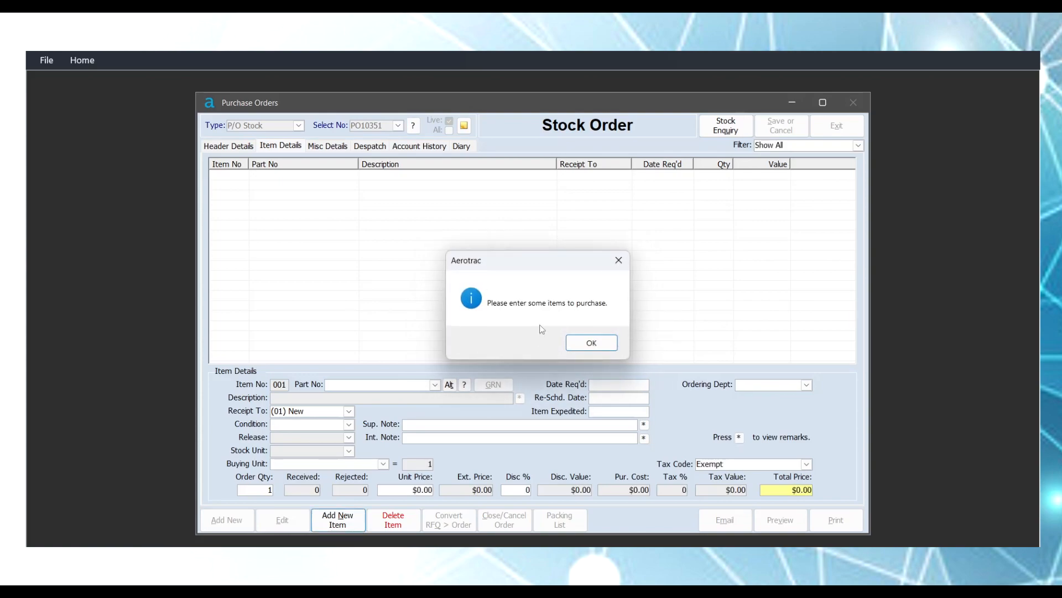
click(594, 343)
Insert the library note "Please expedite as soon as possible" into the comments in the order's header details
click(237, 148)
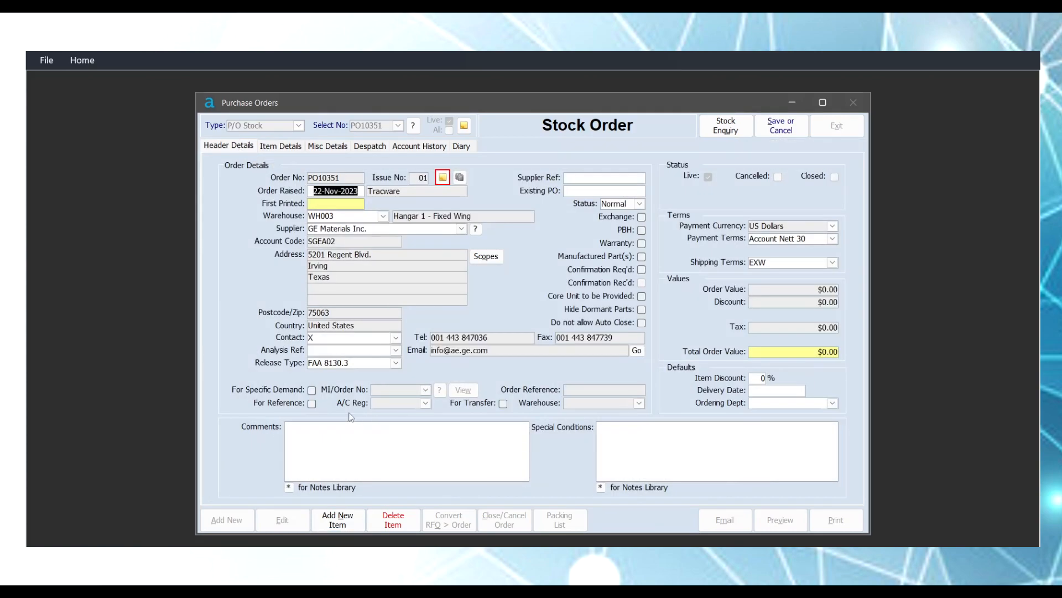
click(290, 488)
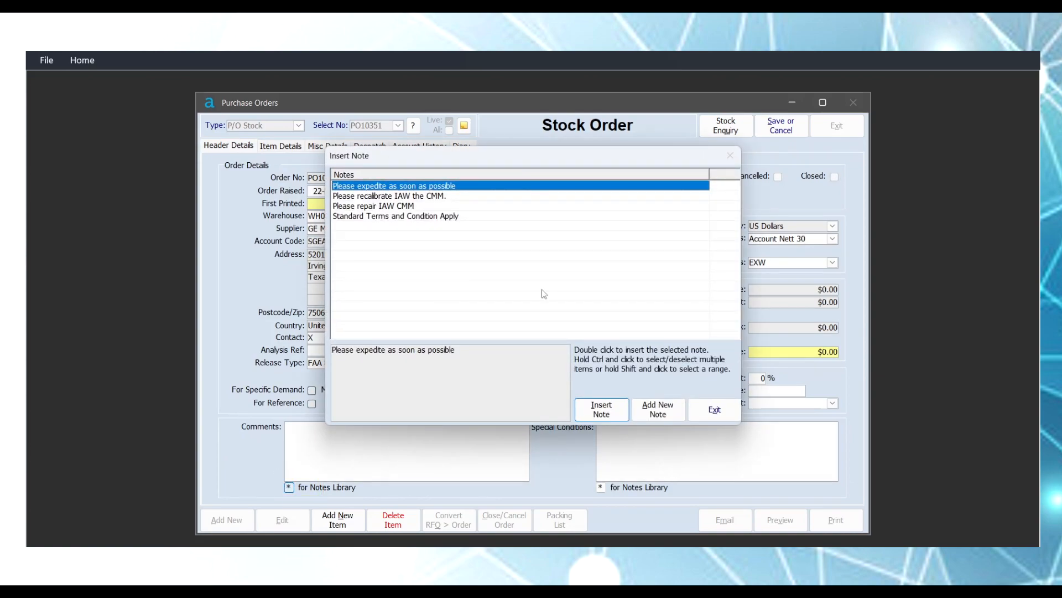
click(601, 409)
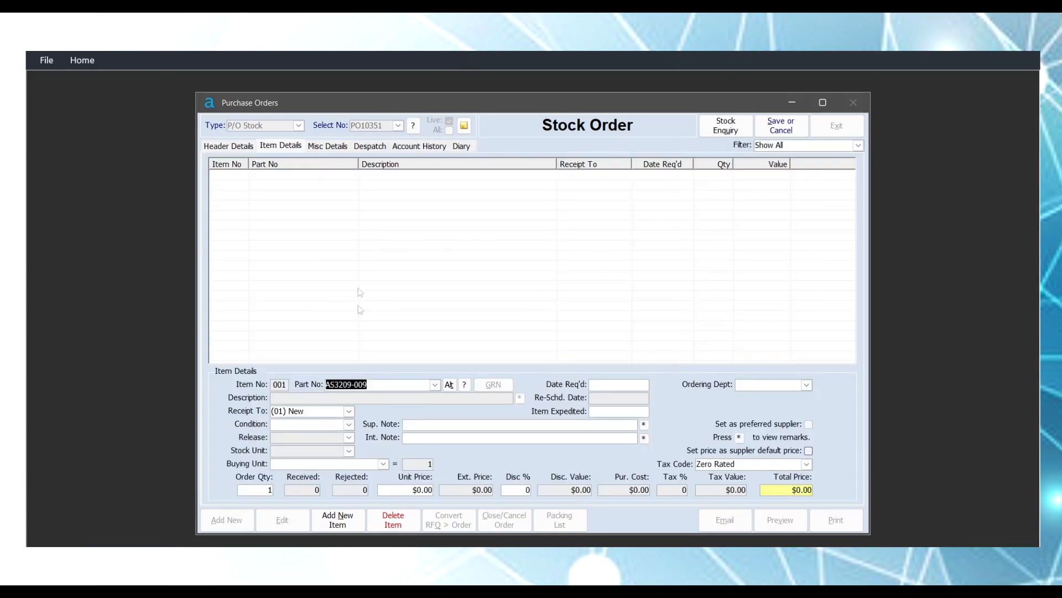
Enter an order quantity of 10 for part AS3209-009 and choose to return to editing when asked to save
drag(262, 488, 294, 493)
text(10)
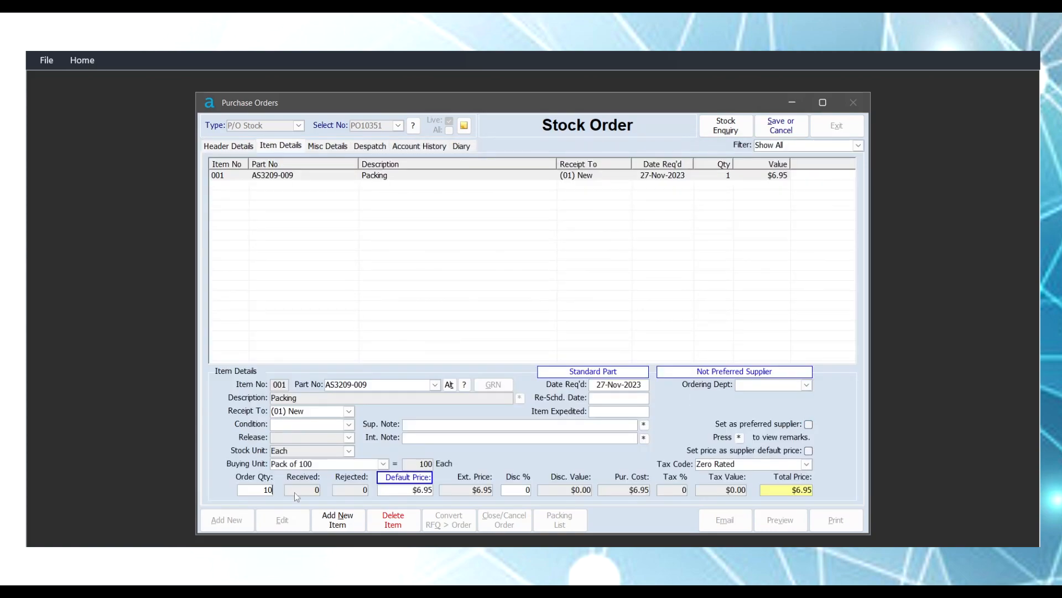
key(Return)
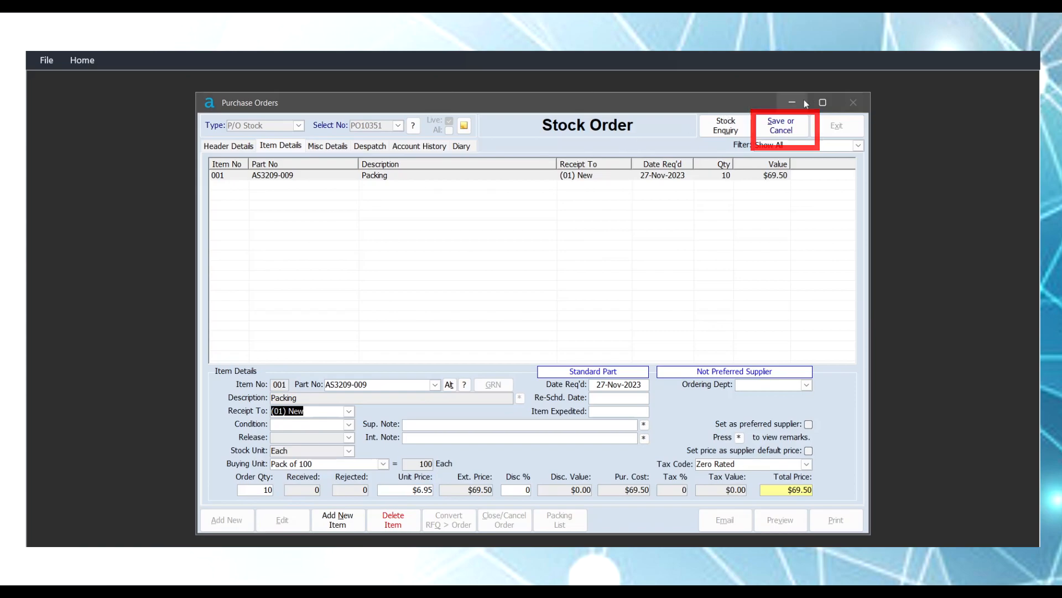
click(780, 126)
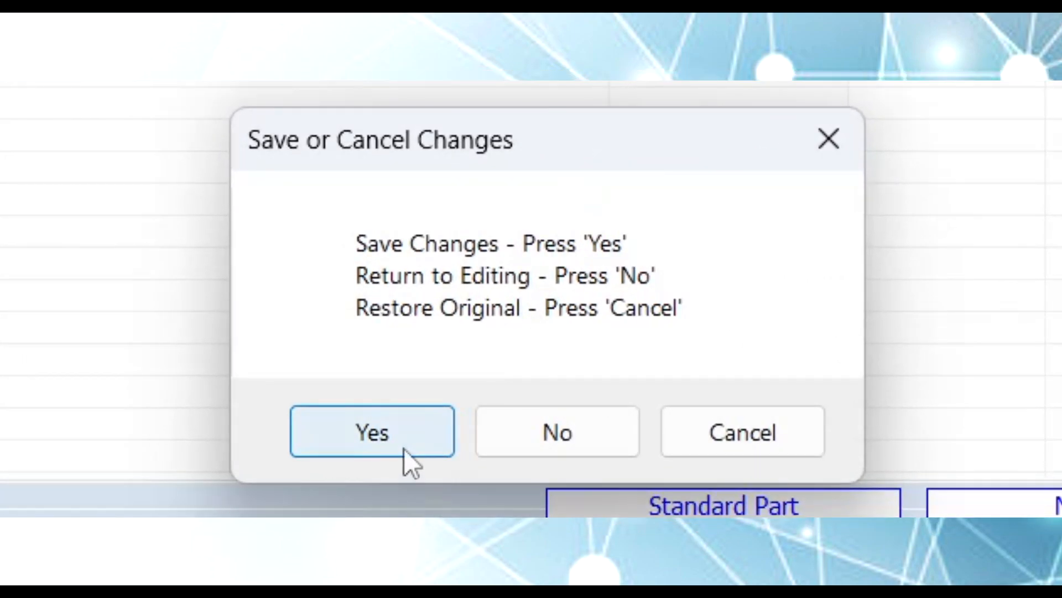
click(553, 433)
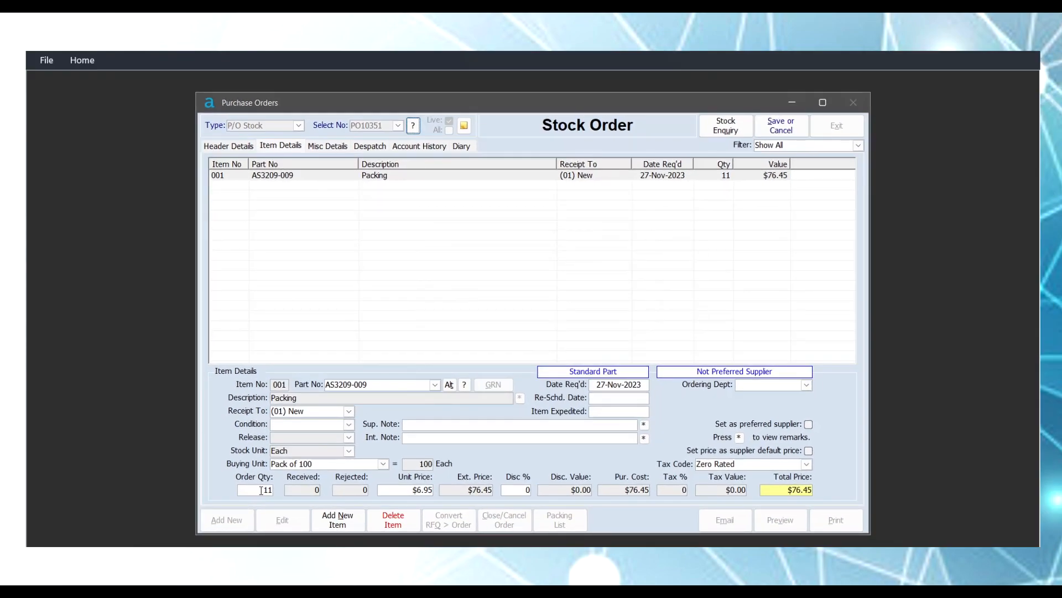
Set the order quantity of part AS3209-009 to 20 and save the stock order
double_click(224, 514)
text(20)
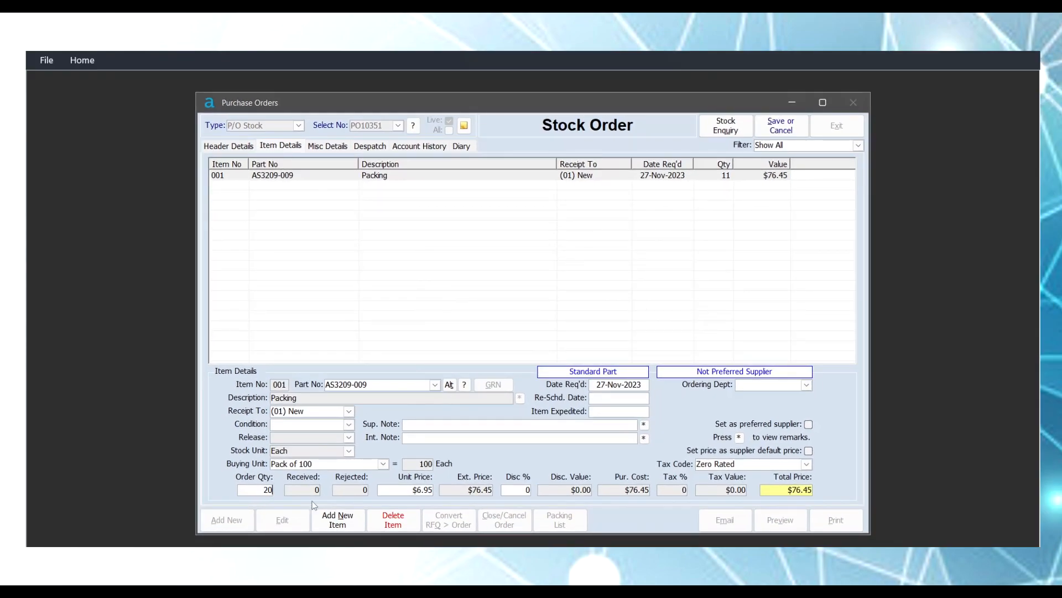
key(Return)
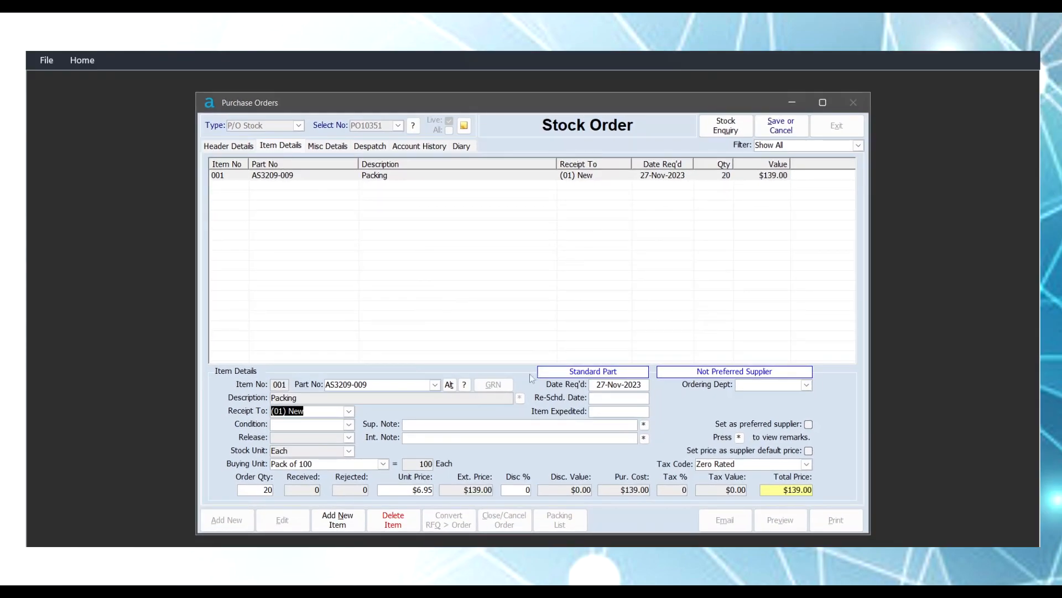
click(781, 125)
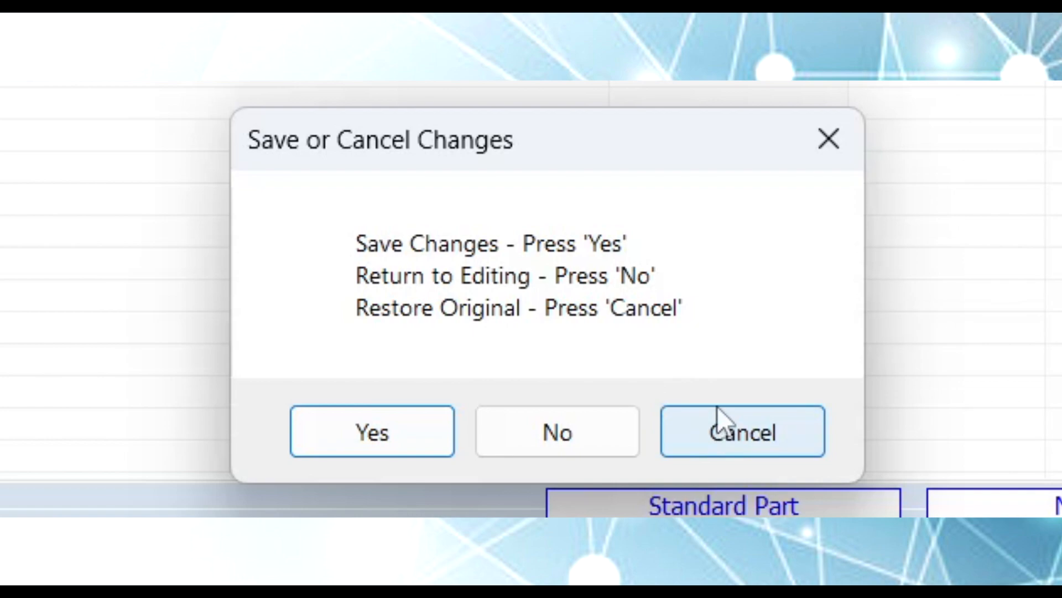
click(718, 410)
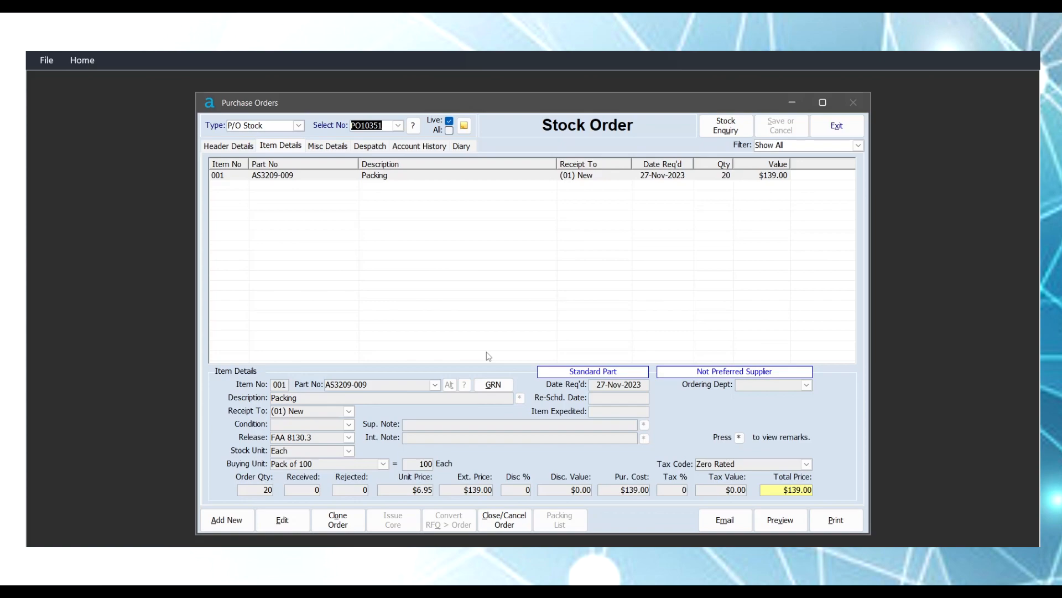
Try to mark the saved stock order as cancelled, and try to clone it from its item details
click(493, 517)
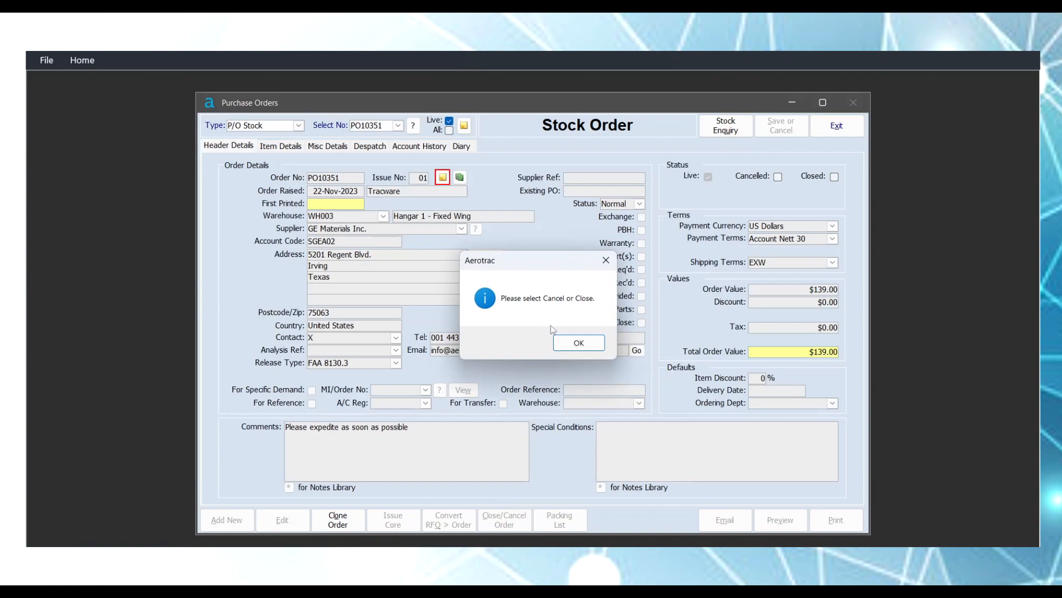
click(576, 342)
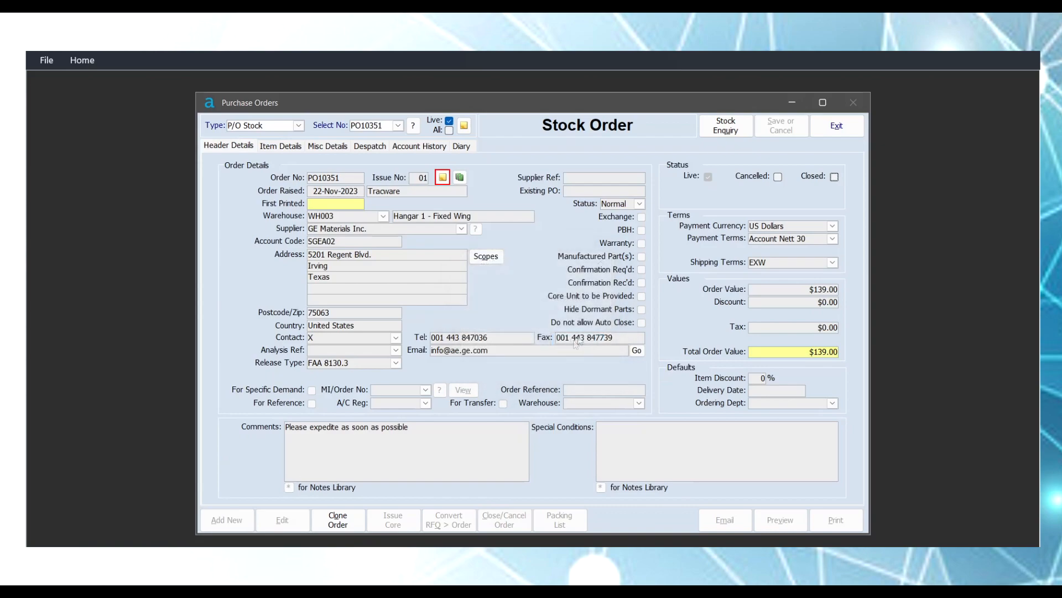
click(777, 176)
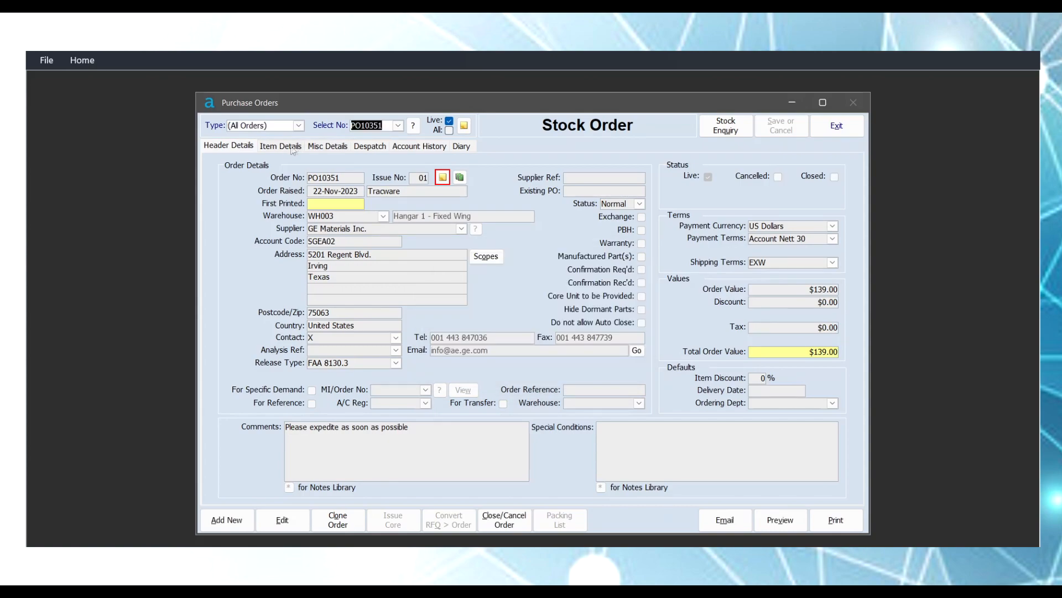
click(288, 146)
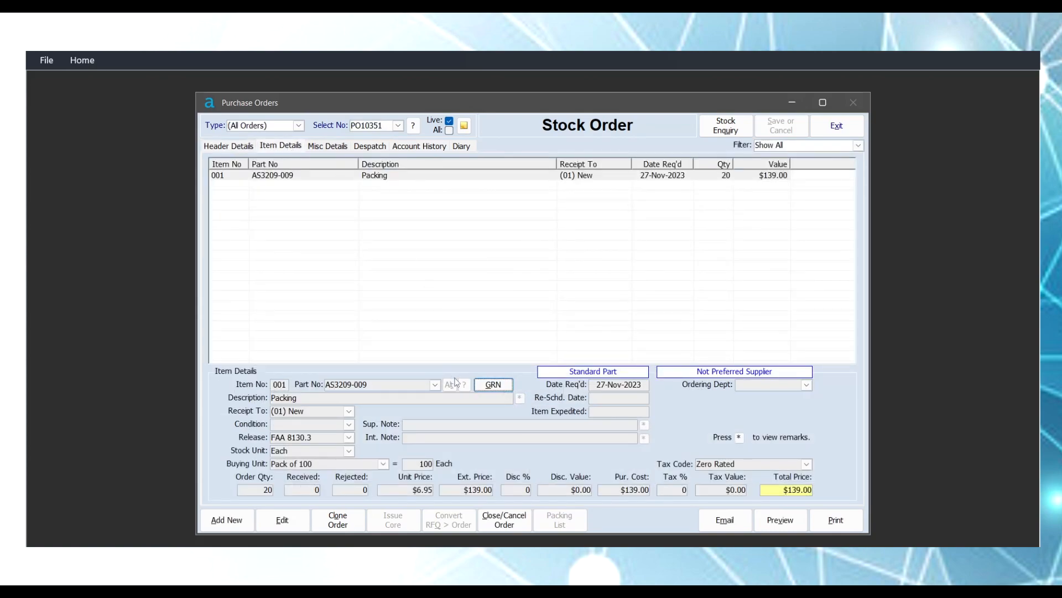
click(347, 526)
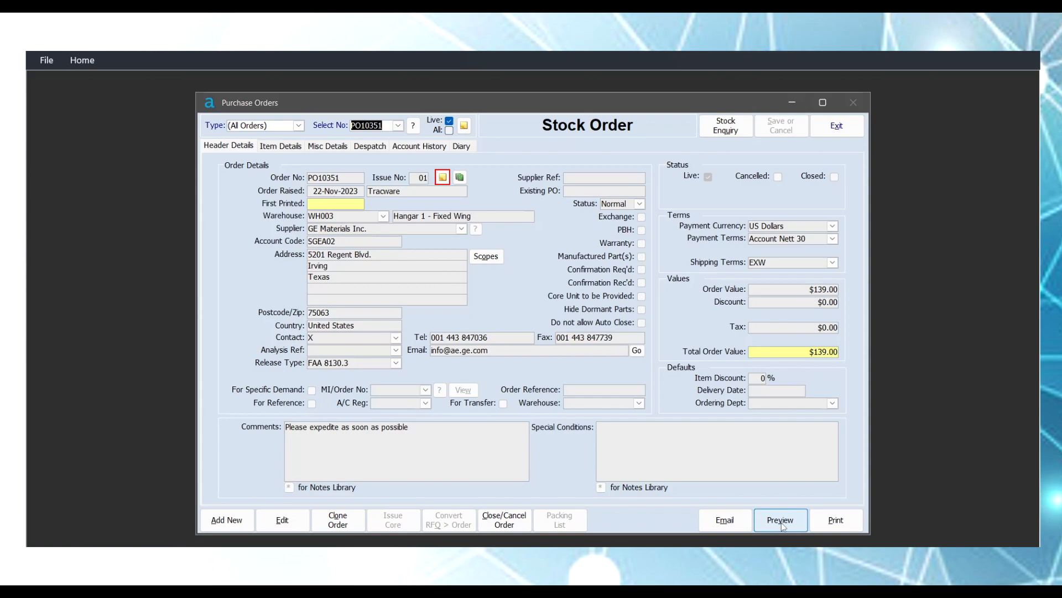
Prepare an email of the stock order for GE Materials Inc
click(738, 519)
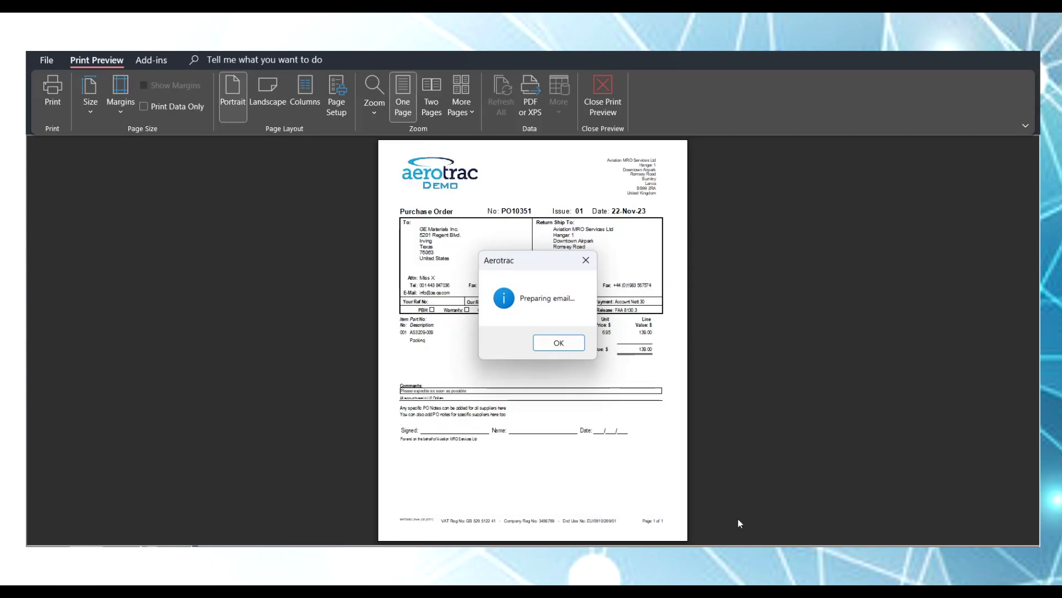
click(559, 341)
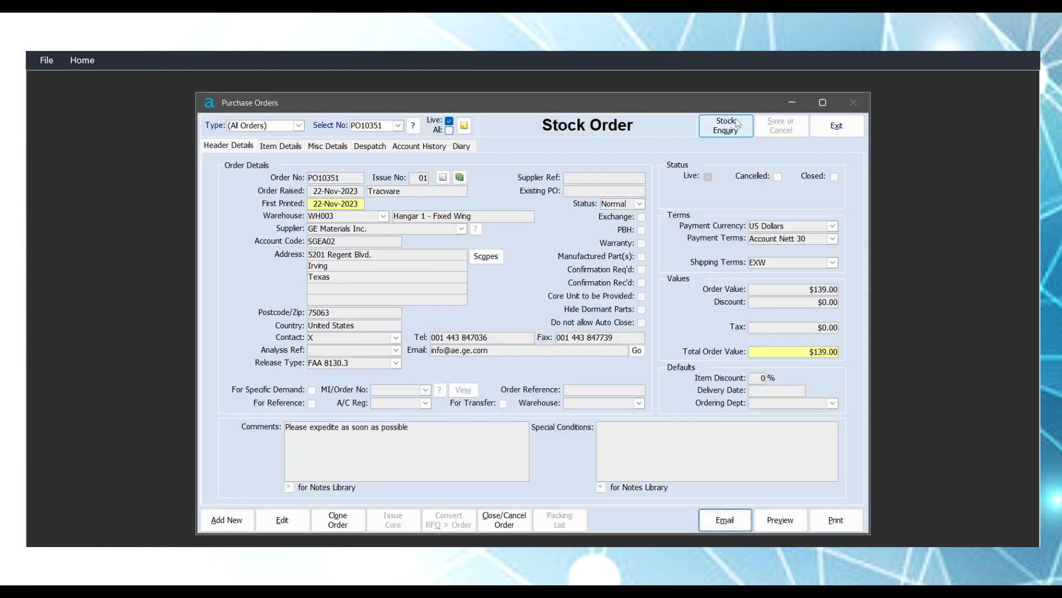
Make a stock enquiry for part AS3209-009 and open its sales order raised on 30-Mar-2010
click(730, 130)
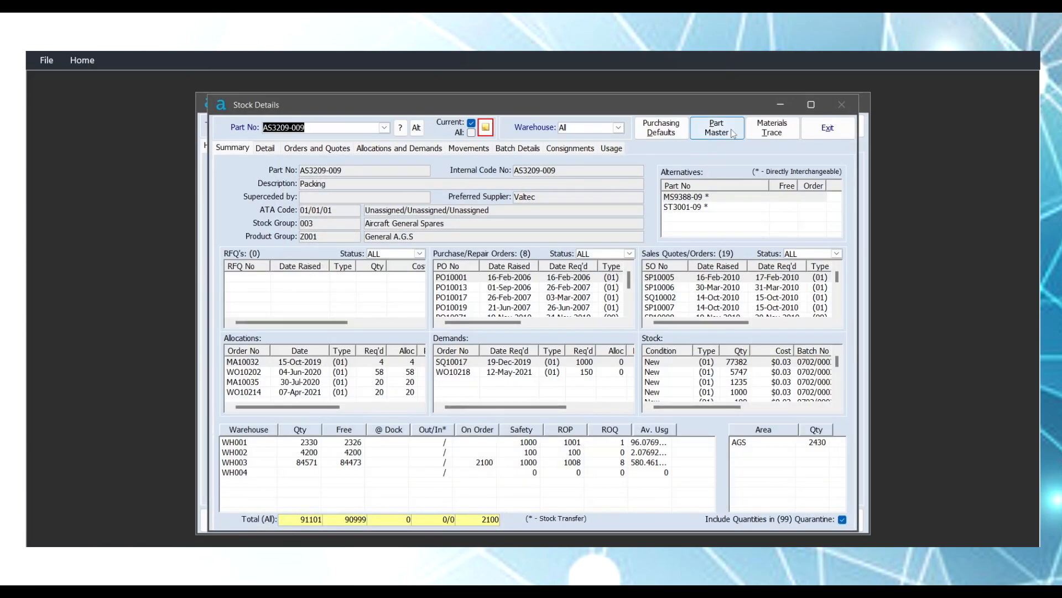
drag(697, 106, 726, 96)
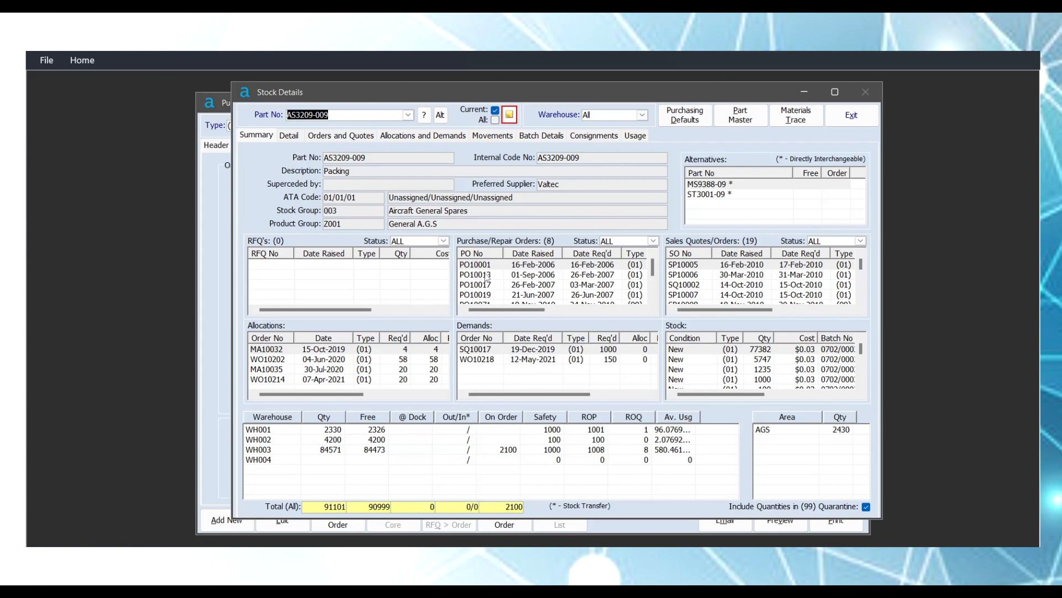
click(685, 276)
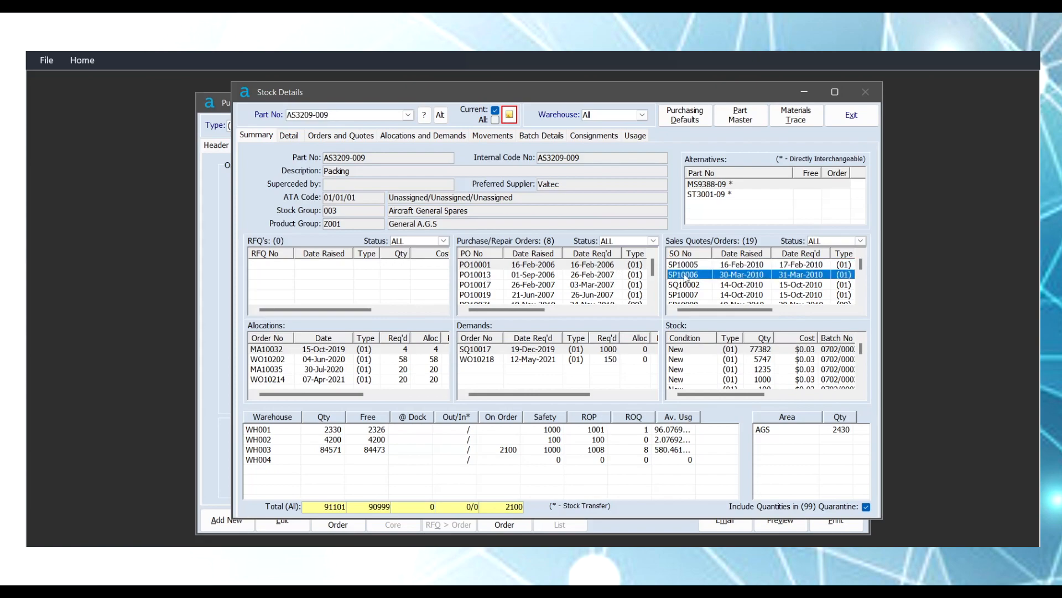
double_click(685, 276)
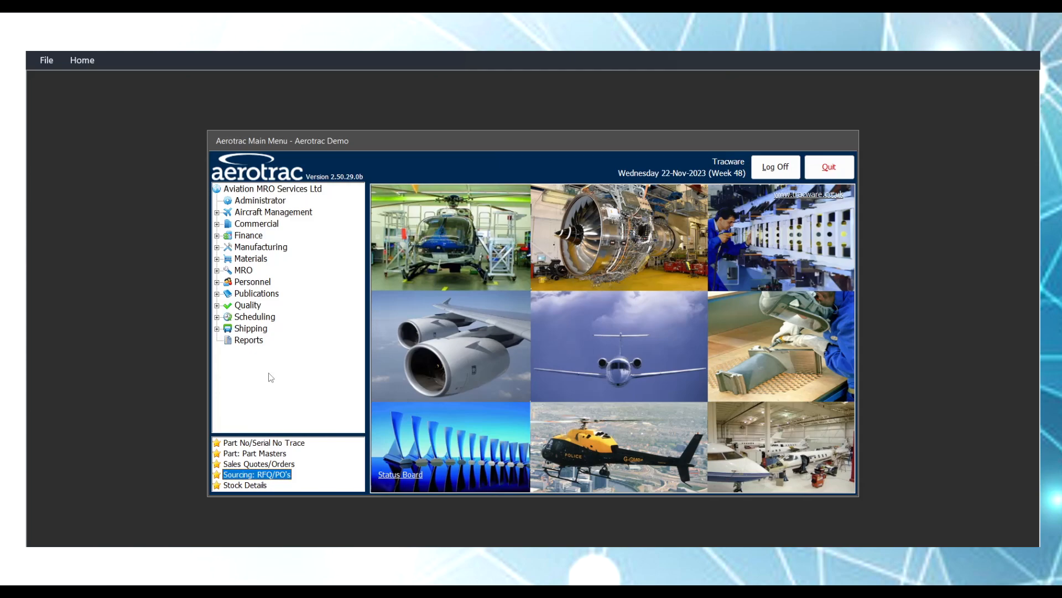
Add the Purchase Orders report MATS0003 from the Materials reports to the favourite reports
double_click(251, 345)
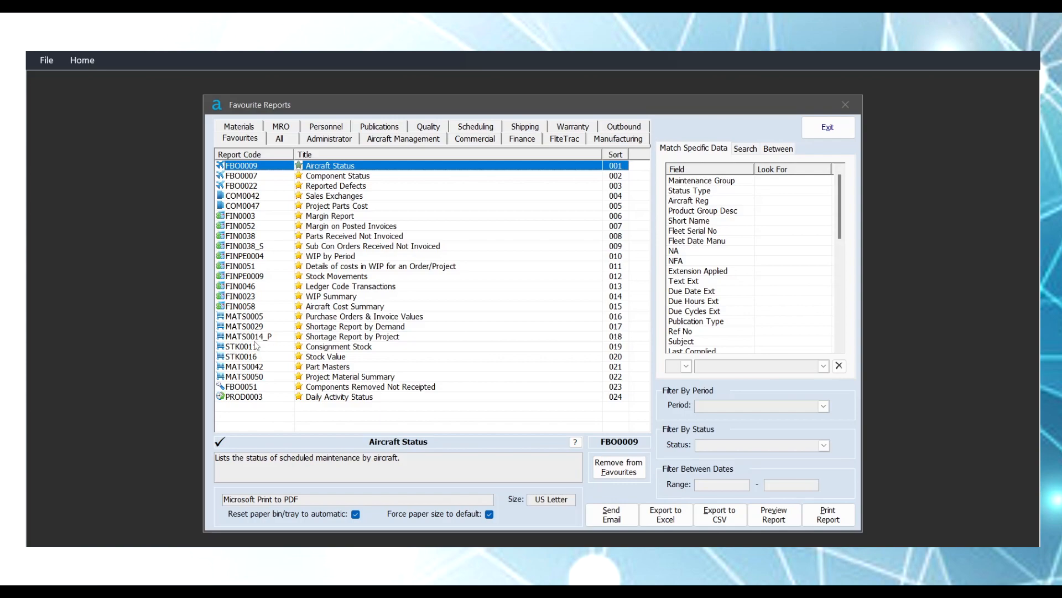
click(239, 126)
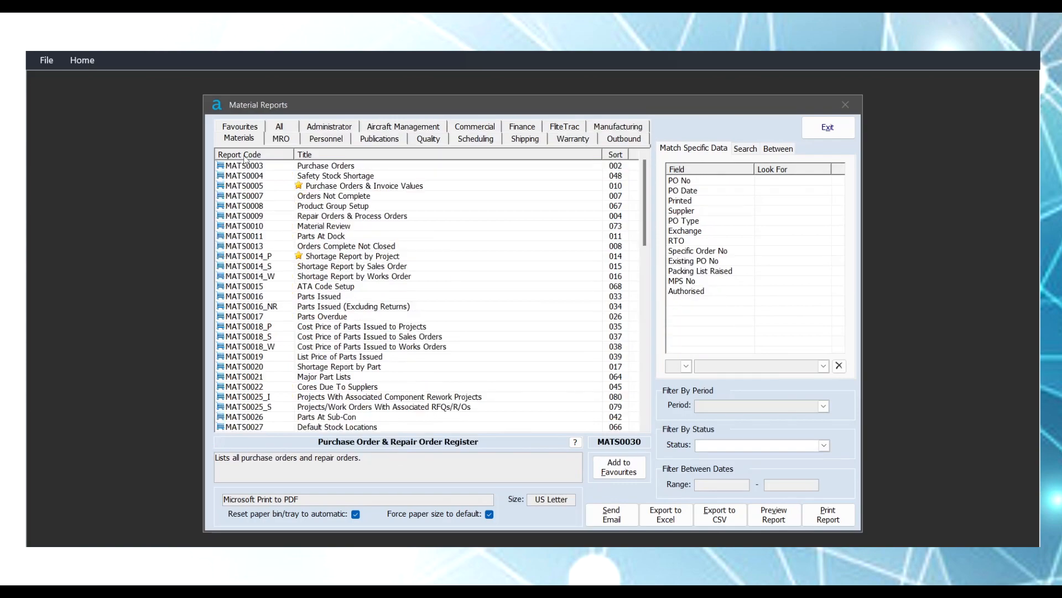
click(260, 167)
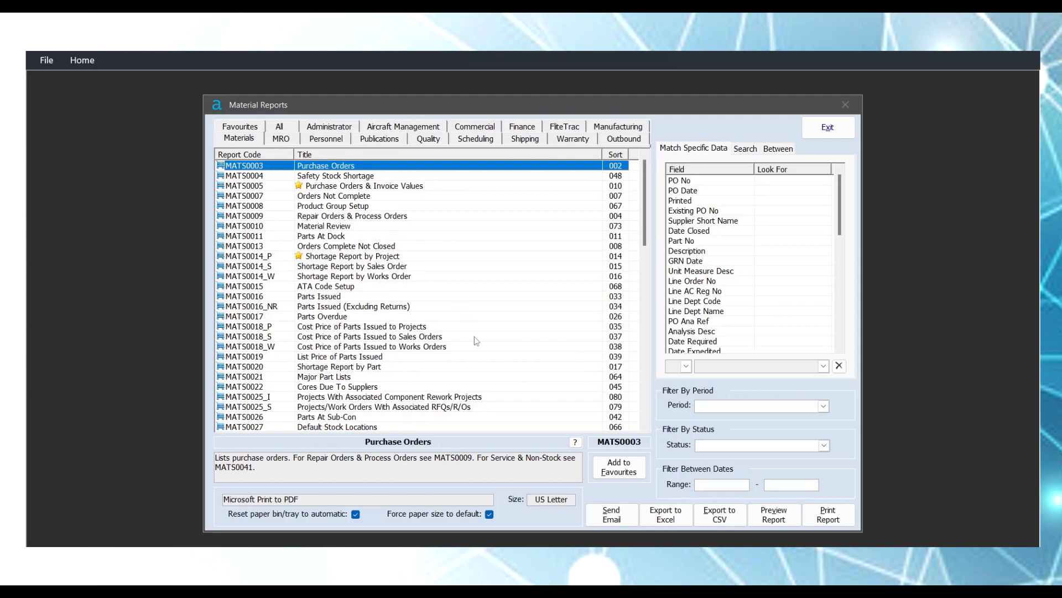
click(632, 471)
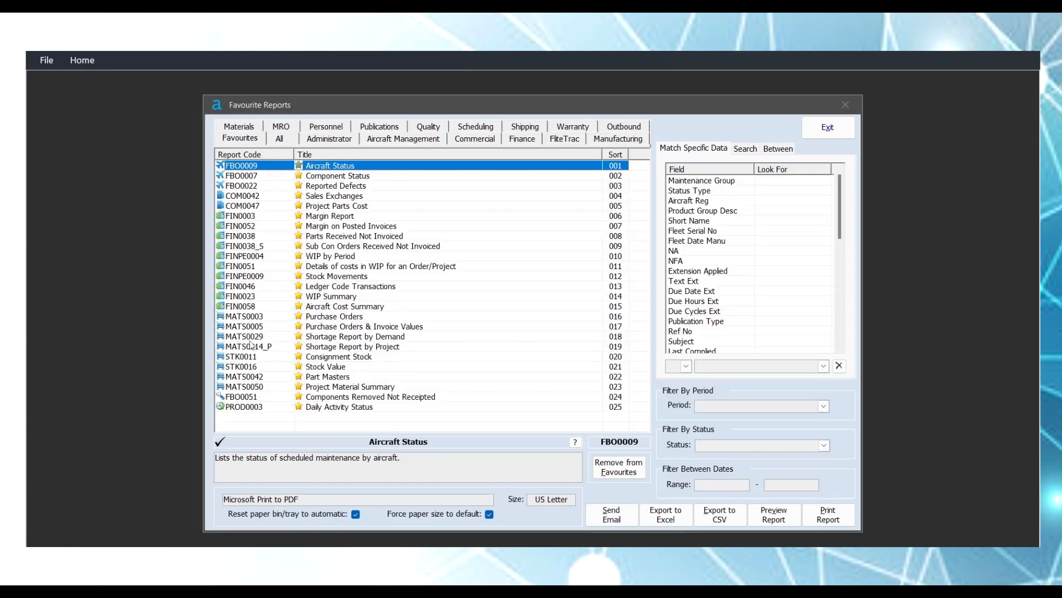
Remove the Consignment Stock report STK0011 from the favourite reports
click(253, 356)
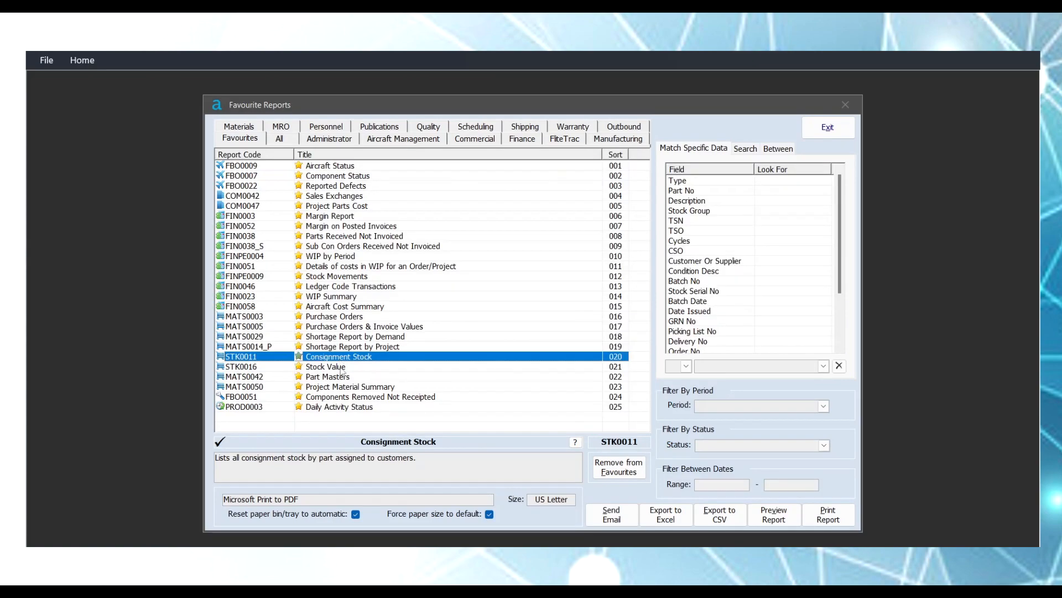
click(611, 471)
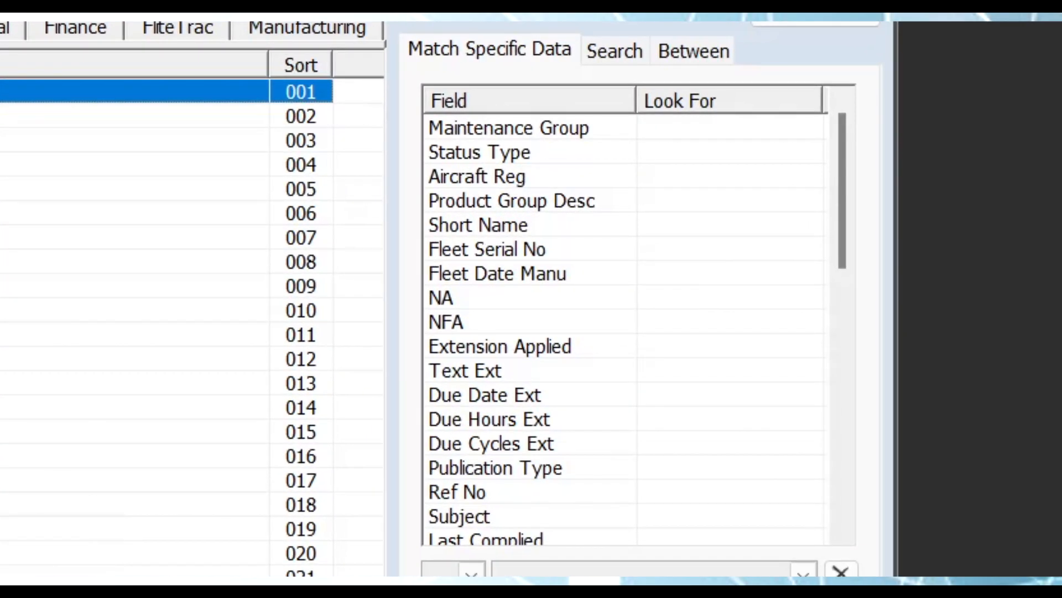
Try matching the Purchase Orders report on Supplier Short Name equal to GE Materials Inc, and clear the criterion
click(133, 571)
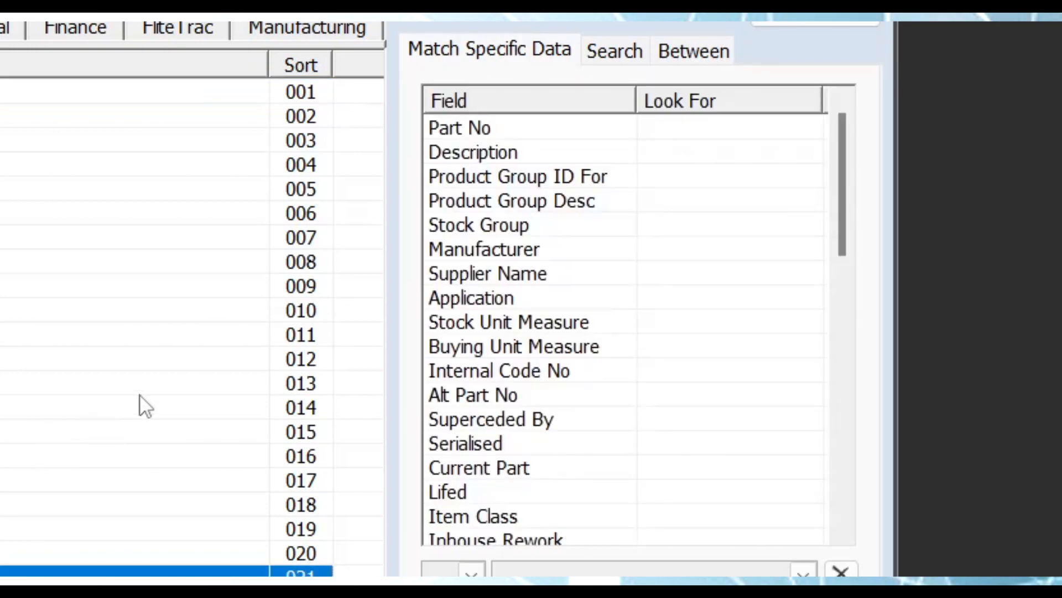
click(22, 456)
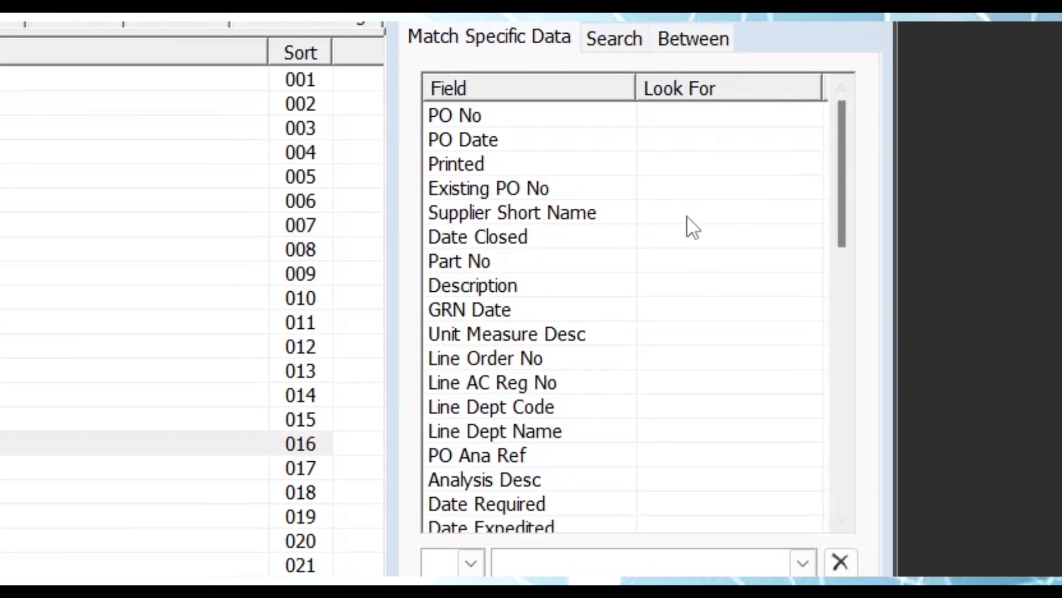
click(688, 230)
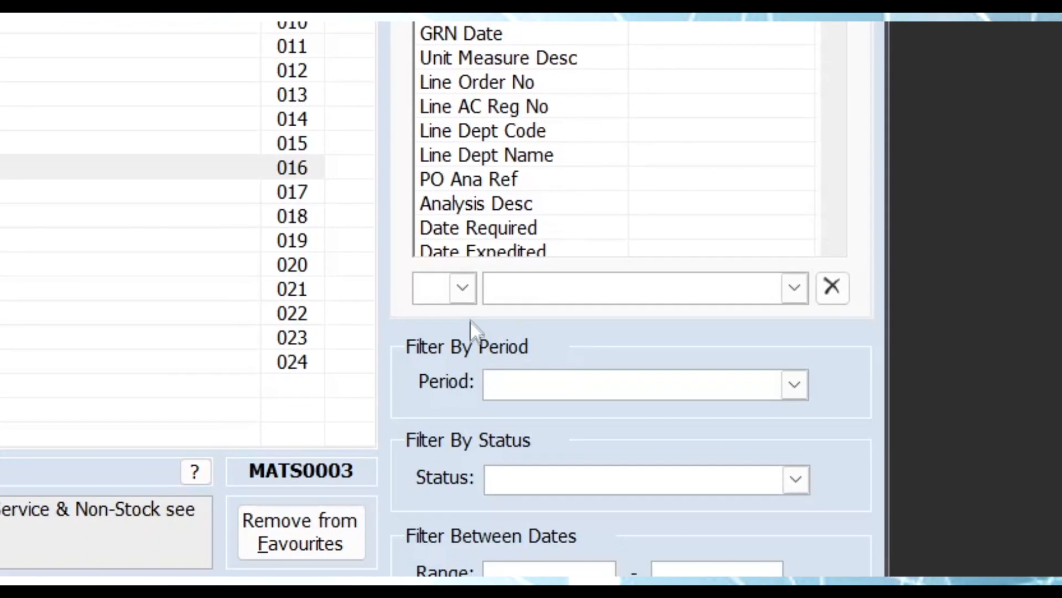
click(464, 358)
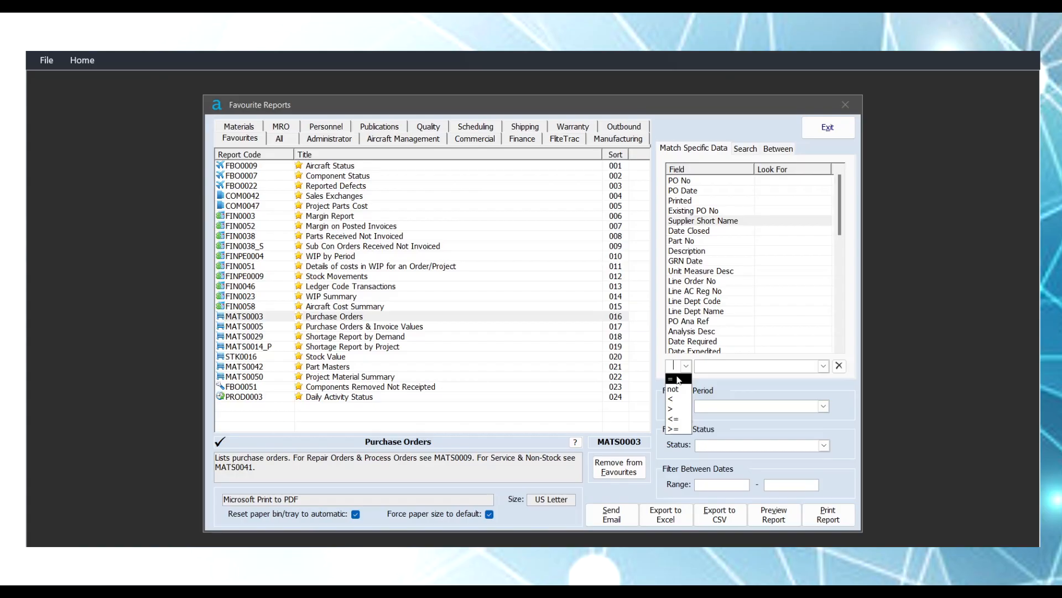
click(432, 159)
click(790, 128)
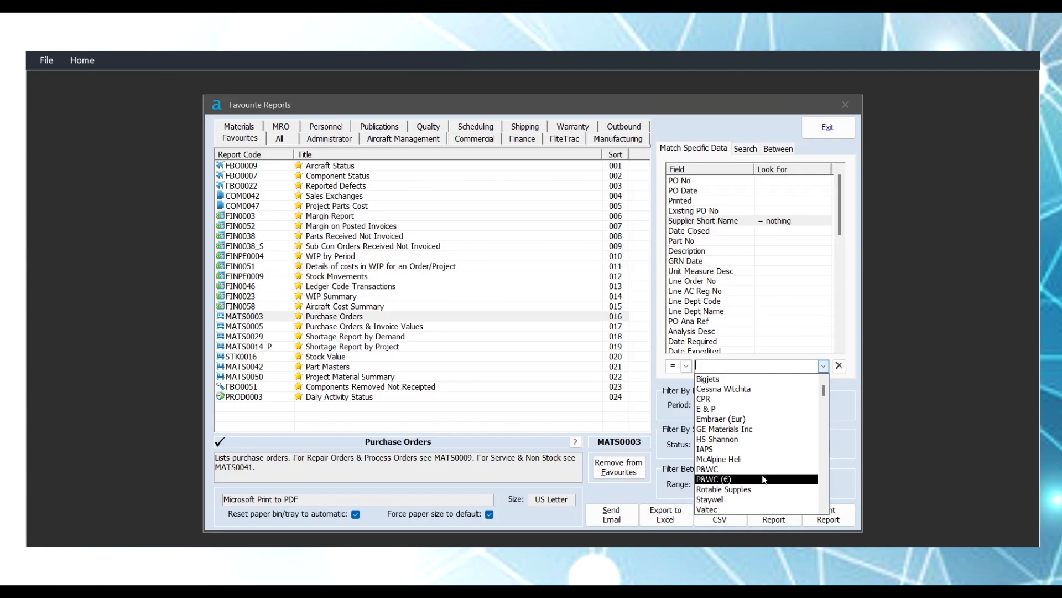
click(799, 429)
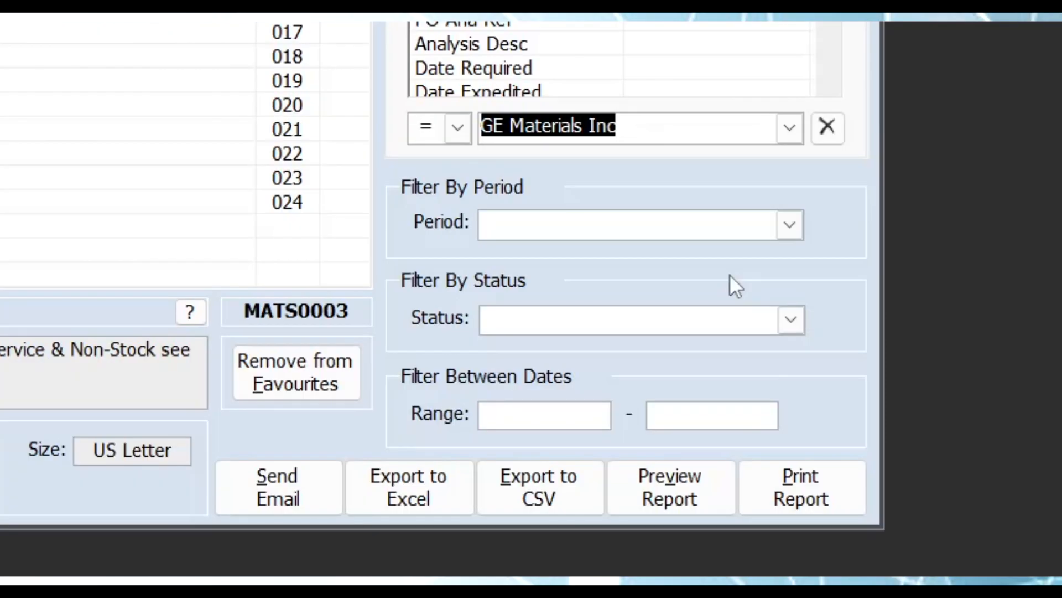
click(827, 128)
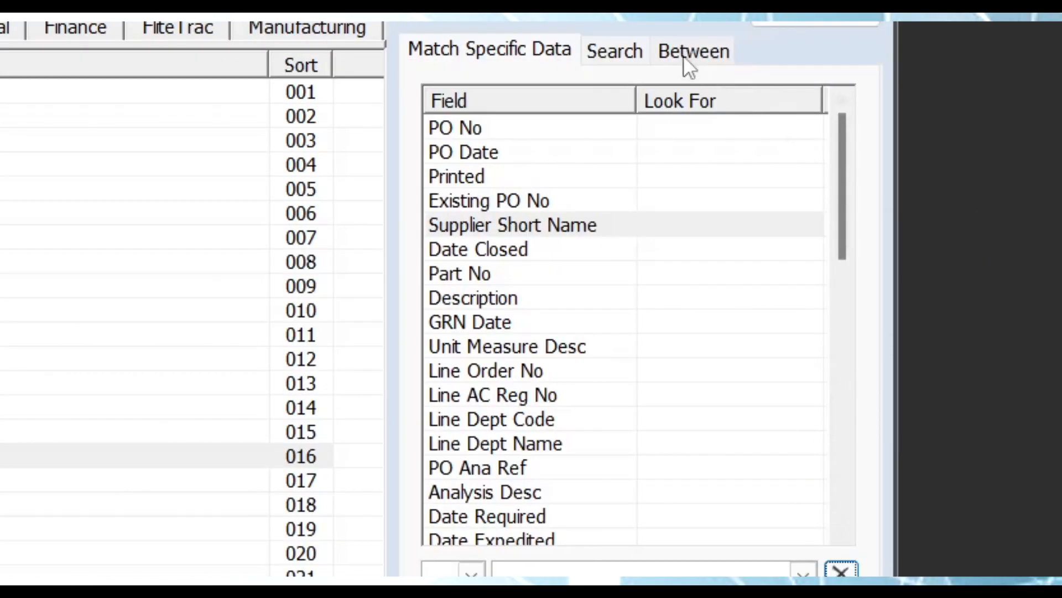
Try searching the Purchase Orders report's Description field for *ring, and show the Between criteria
click(617, 51)
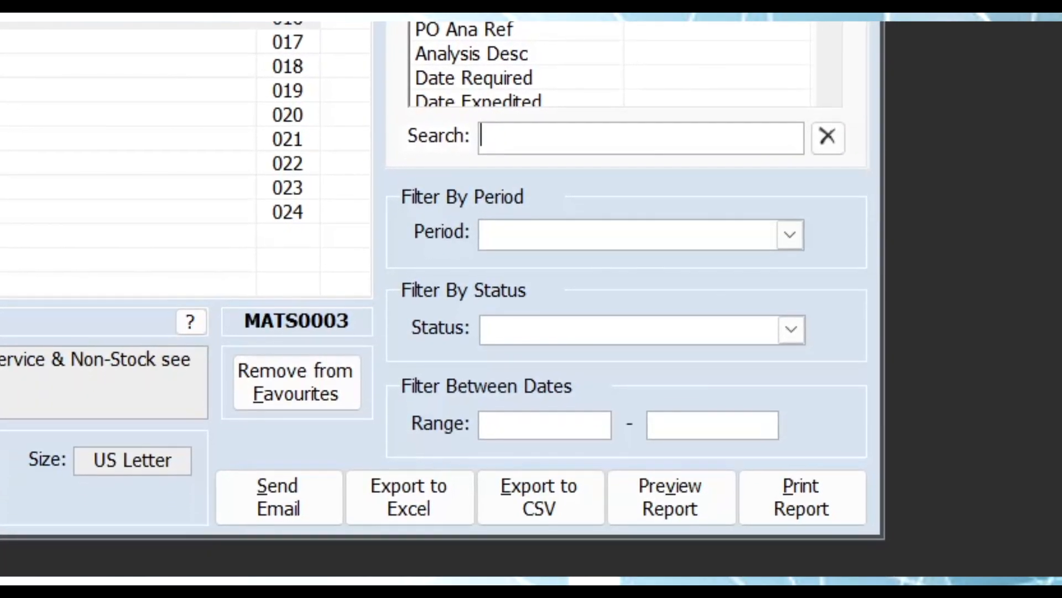
text(*ring)
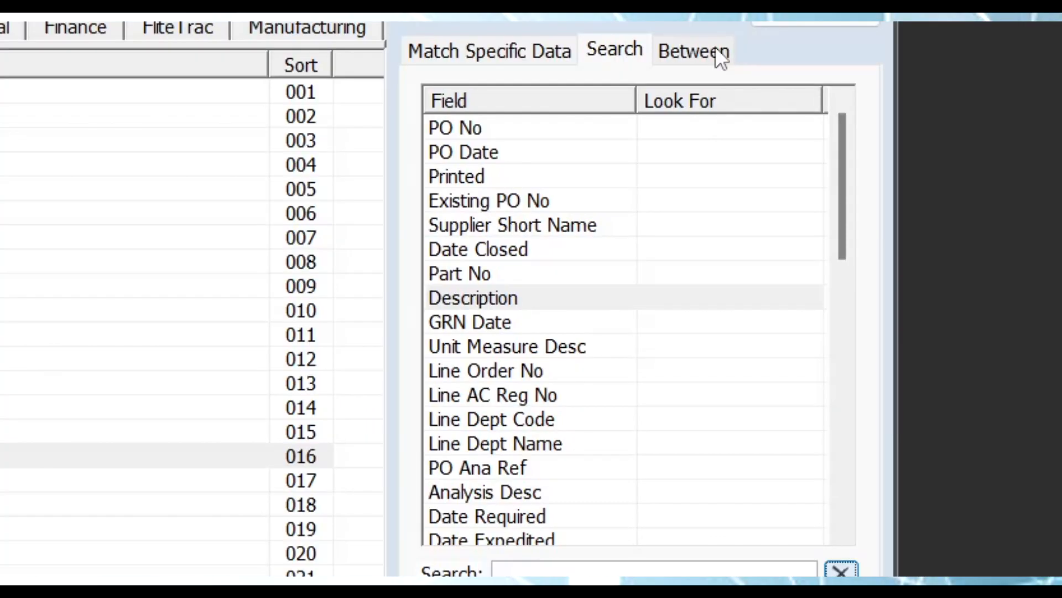
click(715, 49)
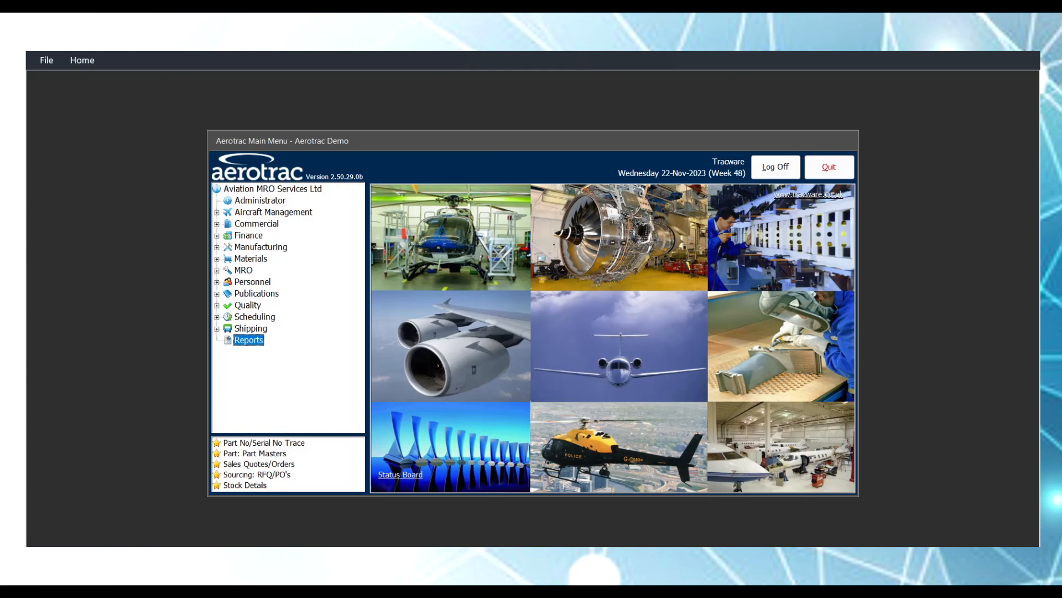
Display the Home ribbon commands and examine the tools and default shortcuts, including Requests, Notes Library and Reports
click(82, 60)
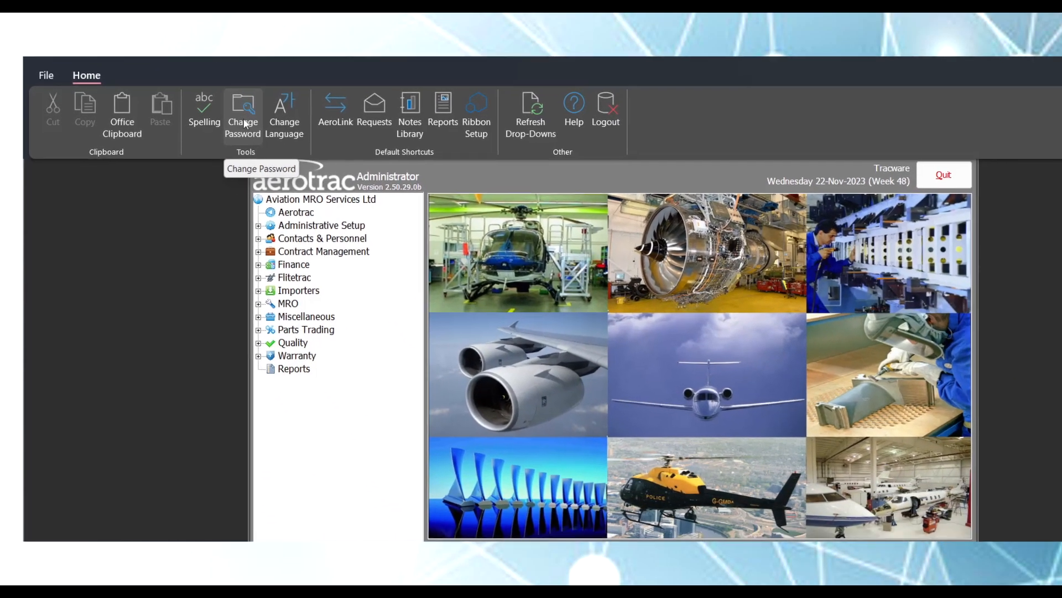
click(286, 160)
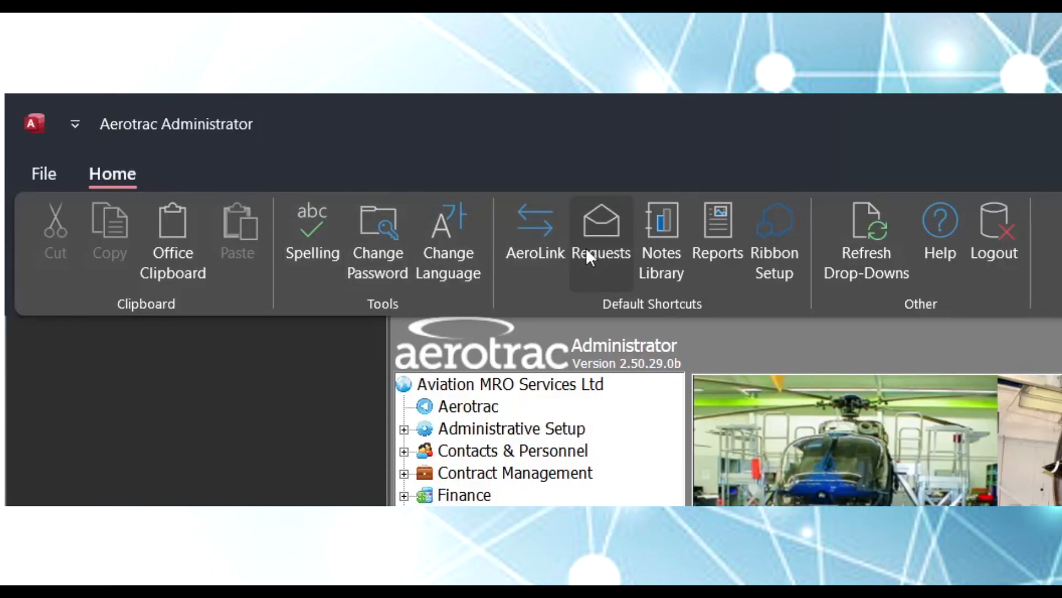
click(586, 250)
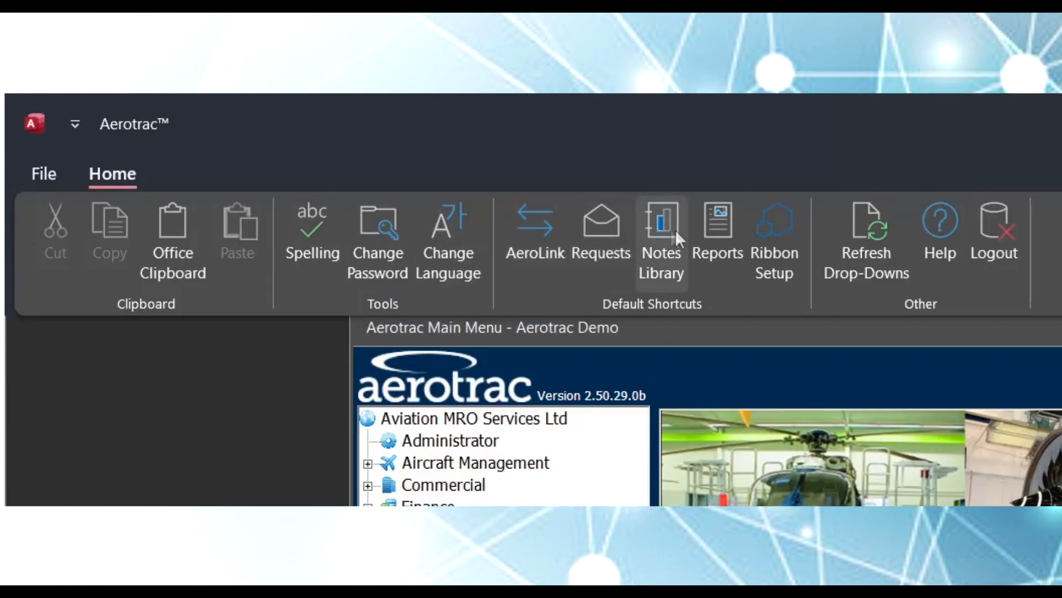
click(718, 227)
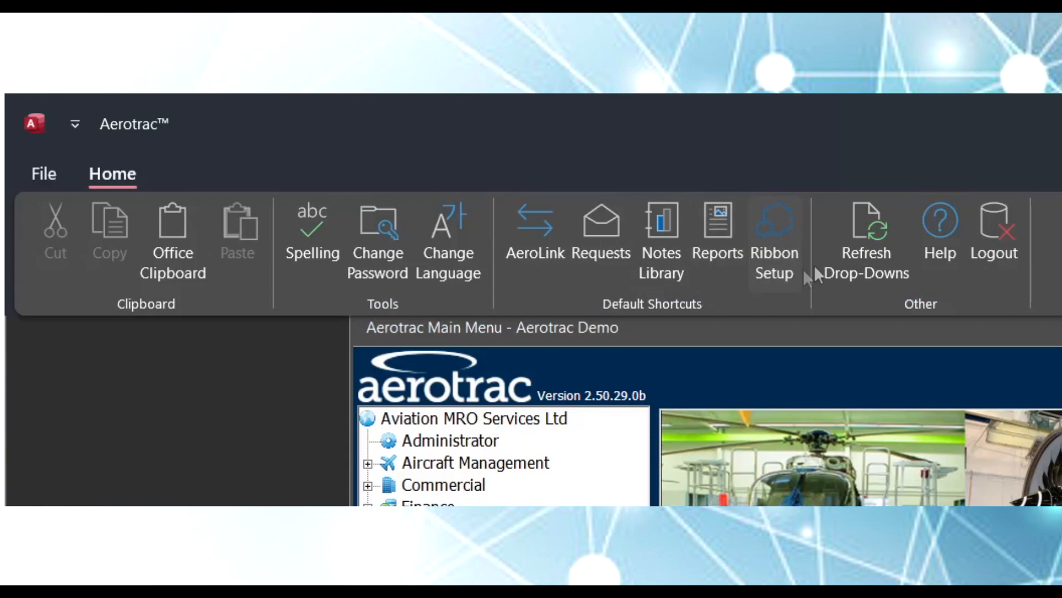
Open the Aerotrac help and go to its online help site
click(938, 234)
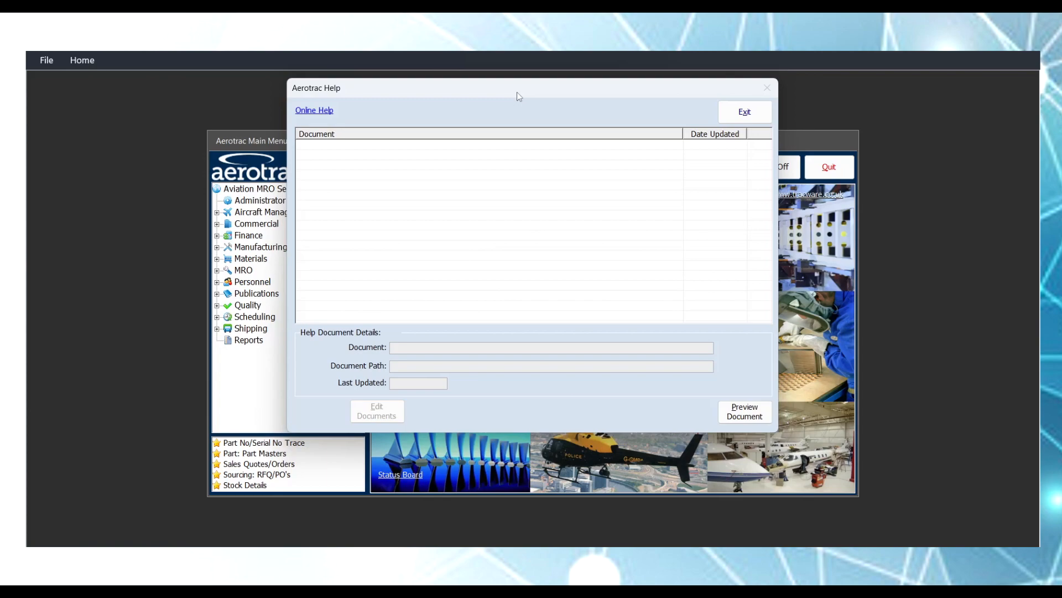
click(314, 111)
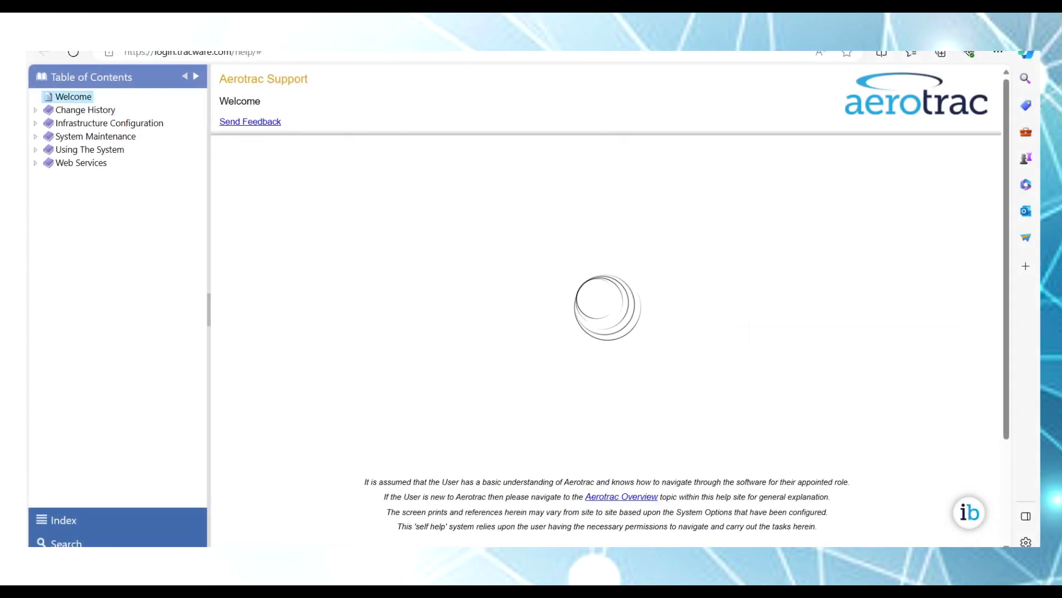